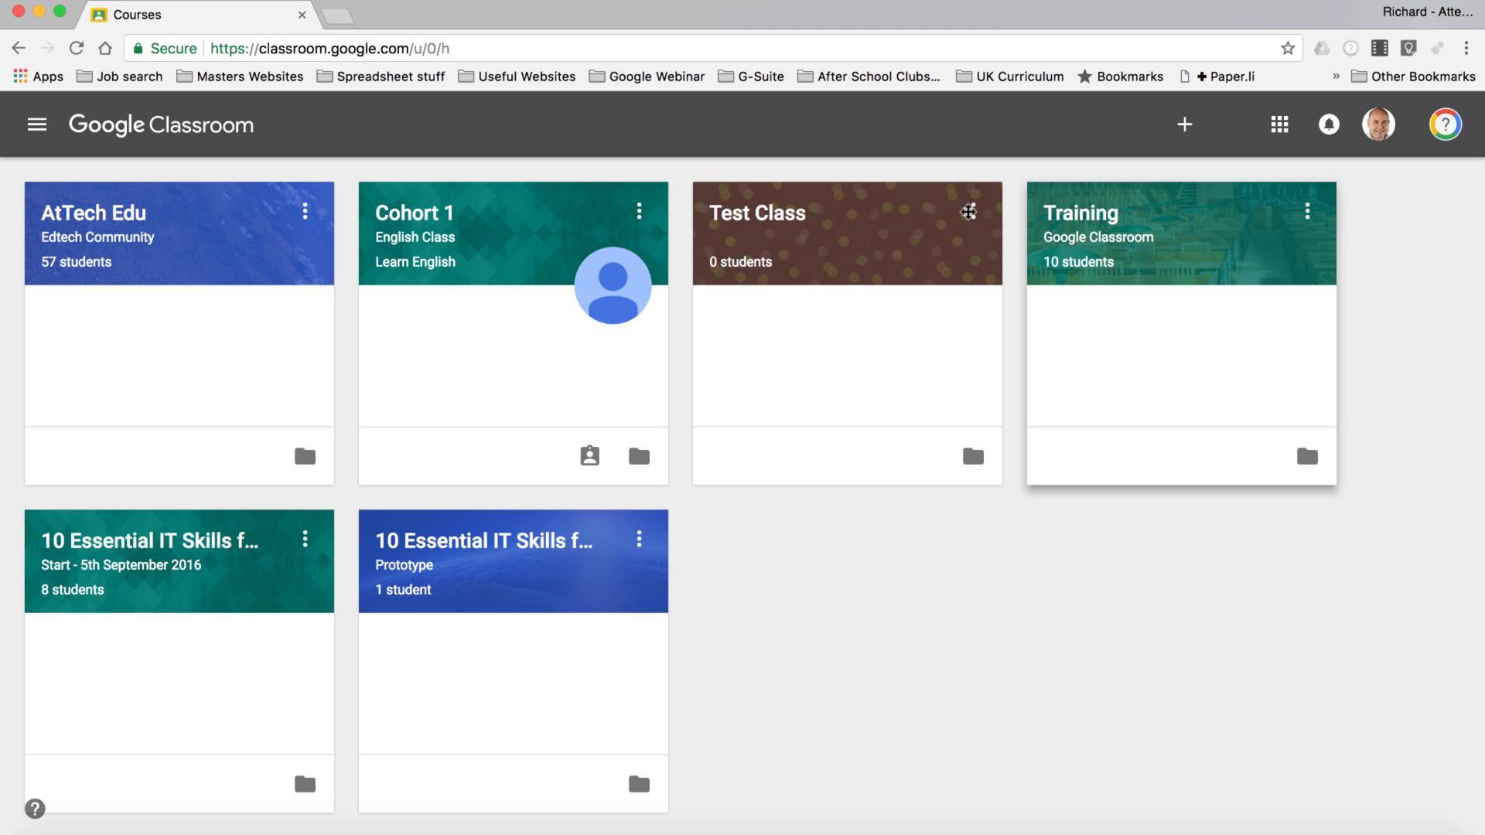
# Step: Move the Training class card to the first place among the classes and open that class
pyautogui.moveTo(1218, 226); pyautogui.dragTo(221, 237)
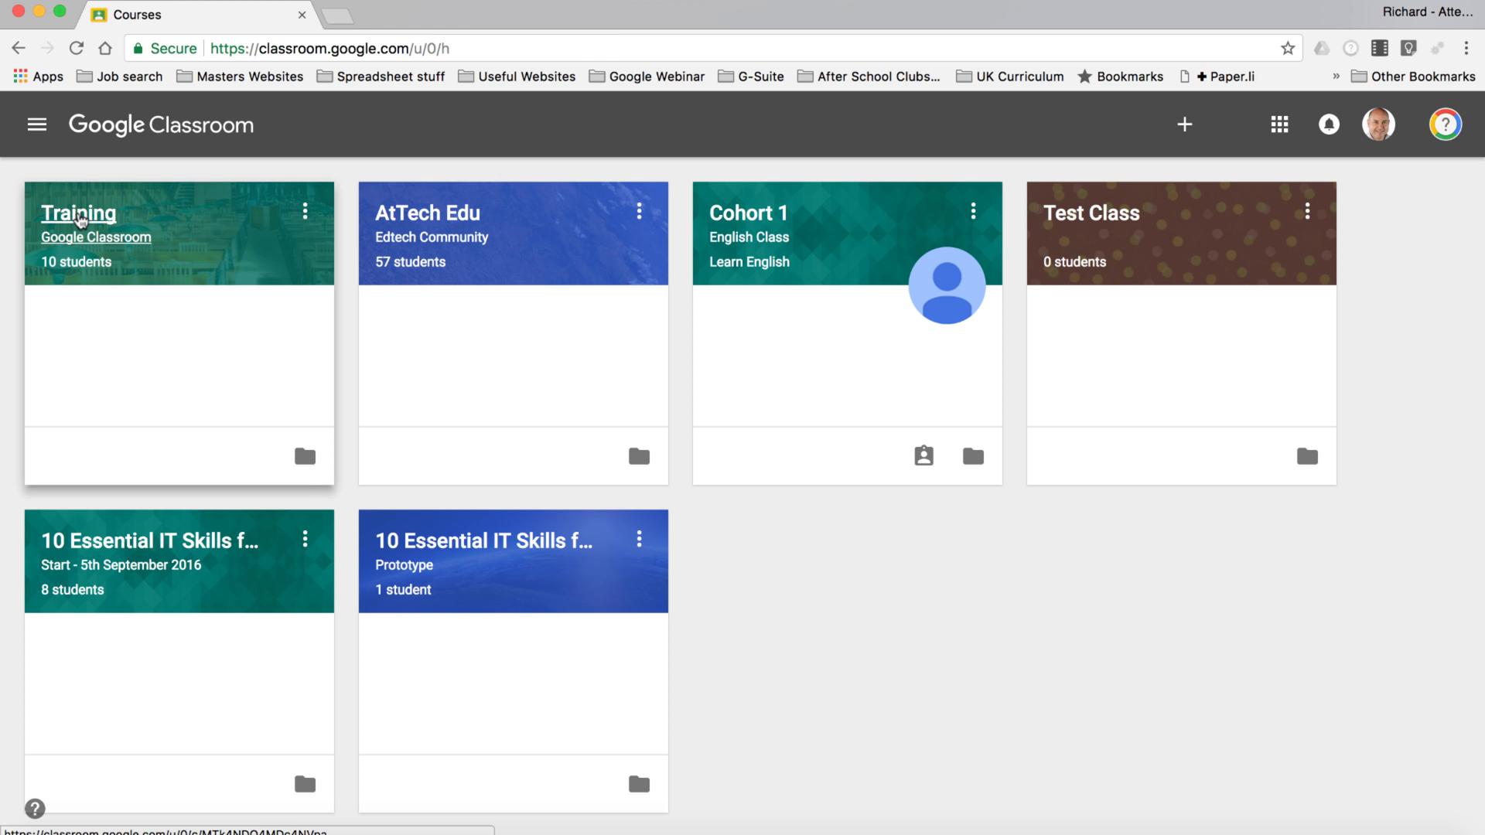
pyautogui.click(80, 217)
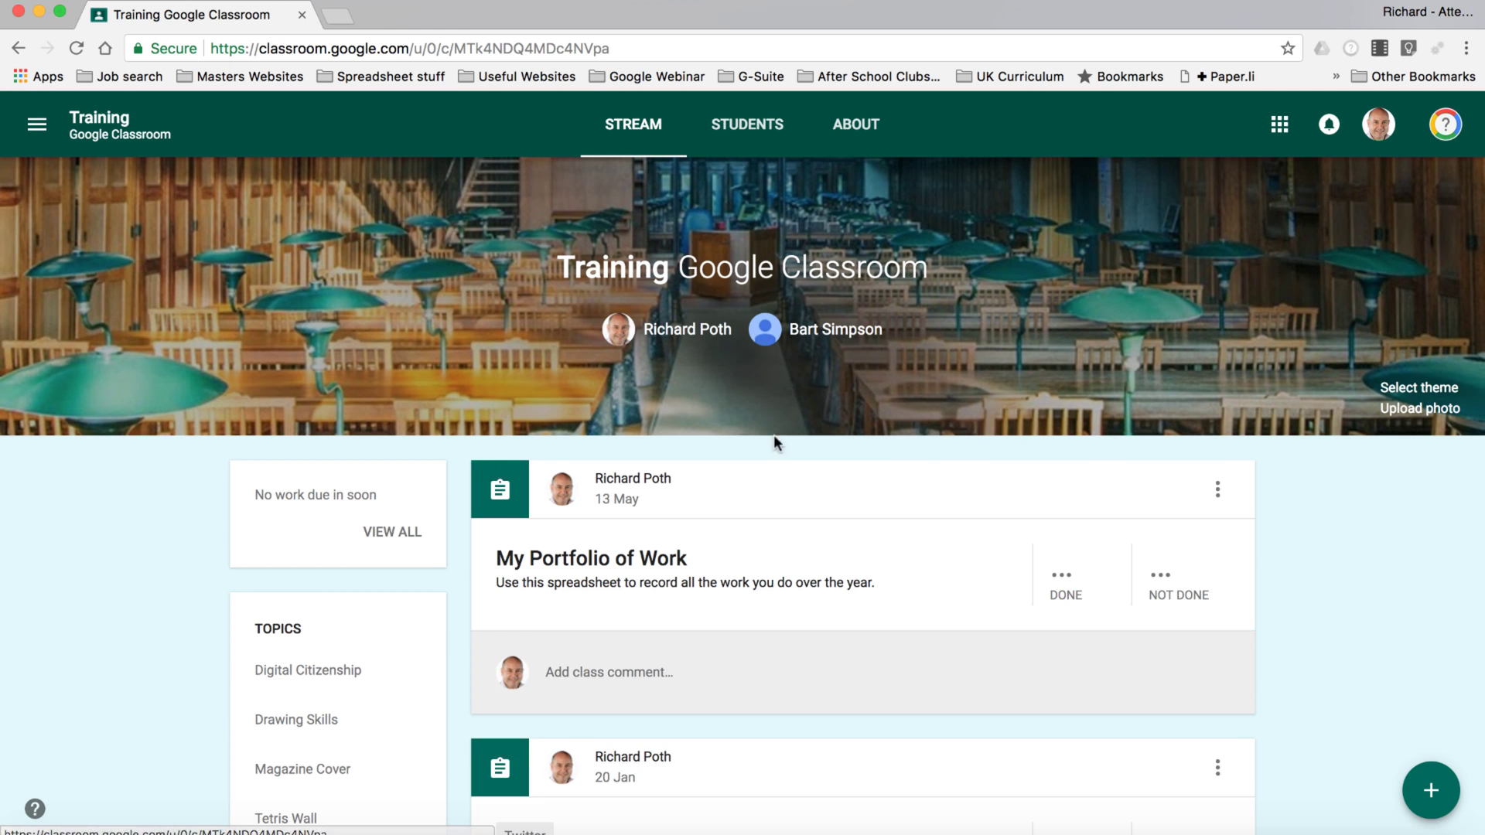
pyautogui.scroll(-1, 776, 468)
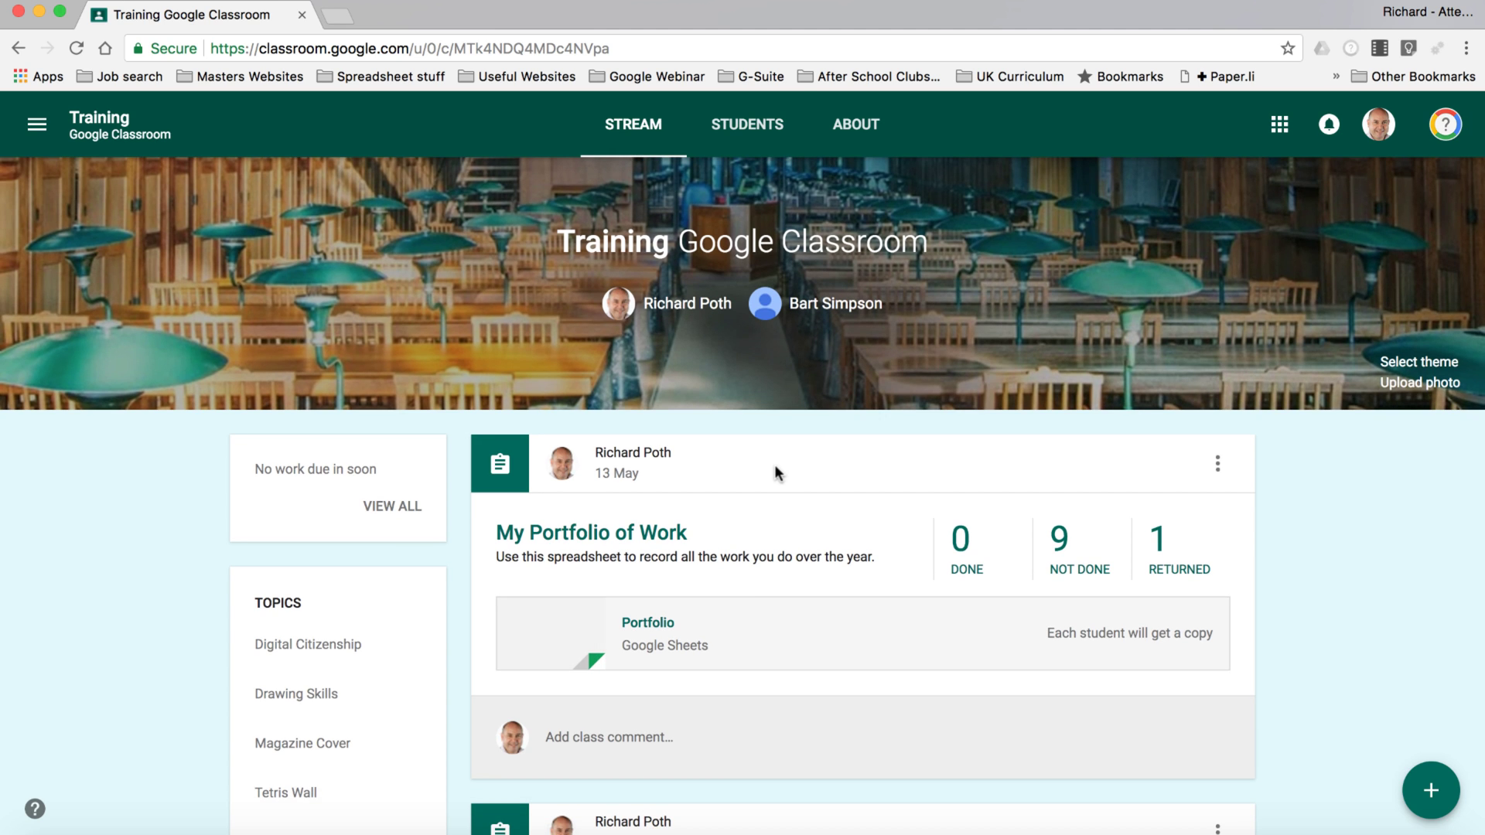
# Step: Look through the class's student list and open the work overview of the student listed just above Test Student
pyautogui.click(746, 130)
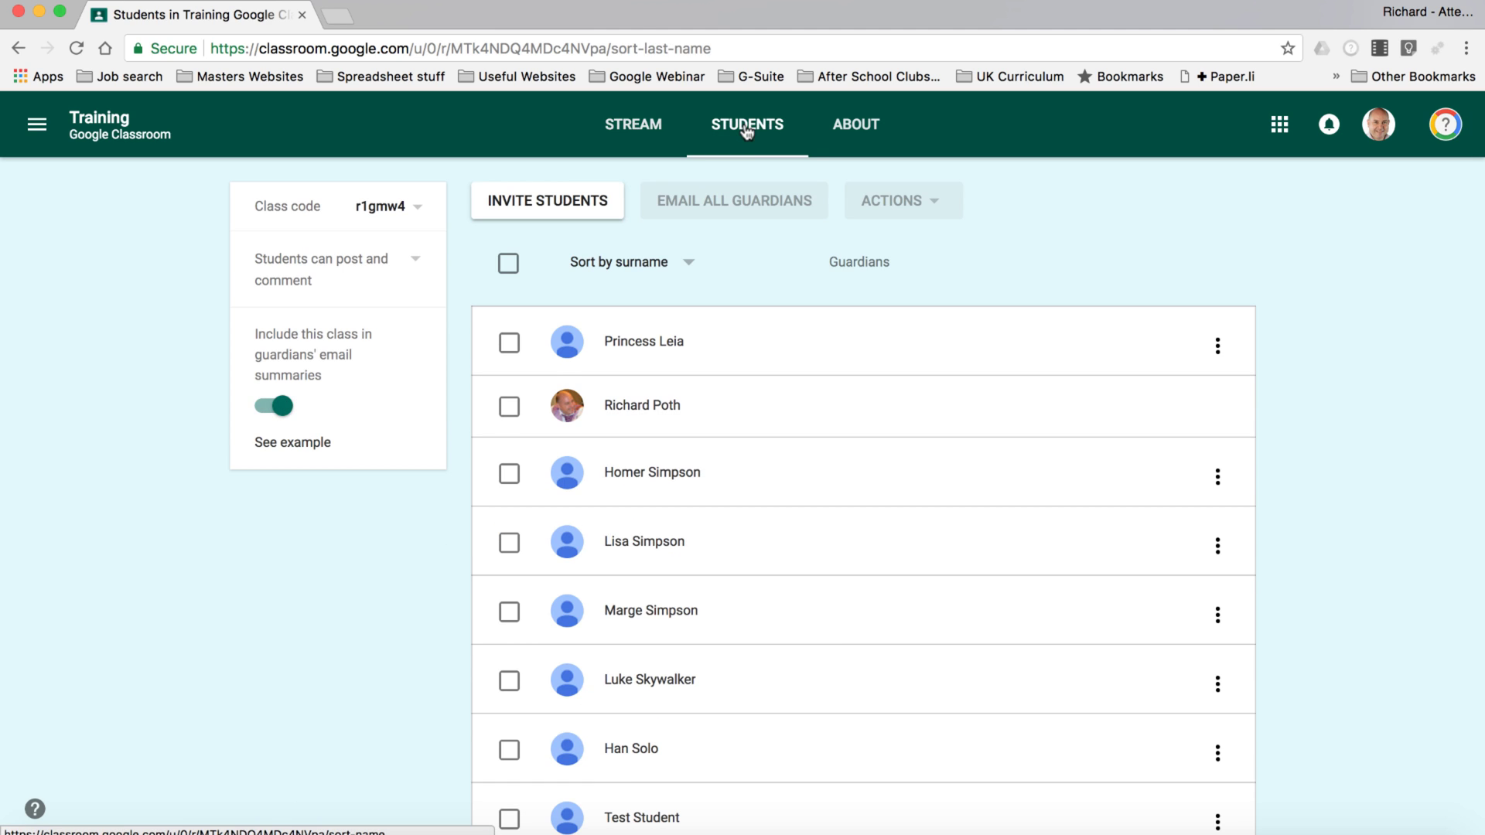
pyautogui.scroll(-3, 847, 700)
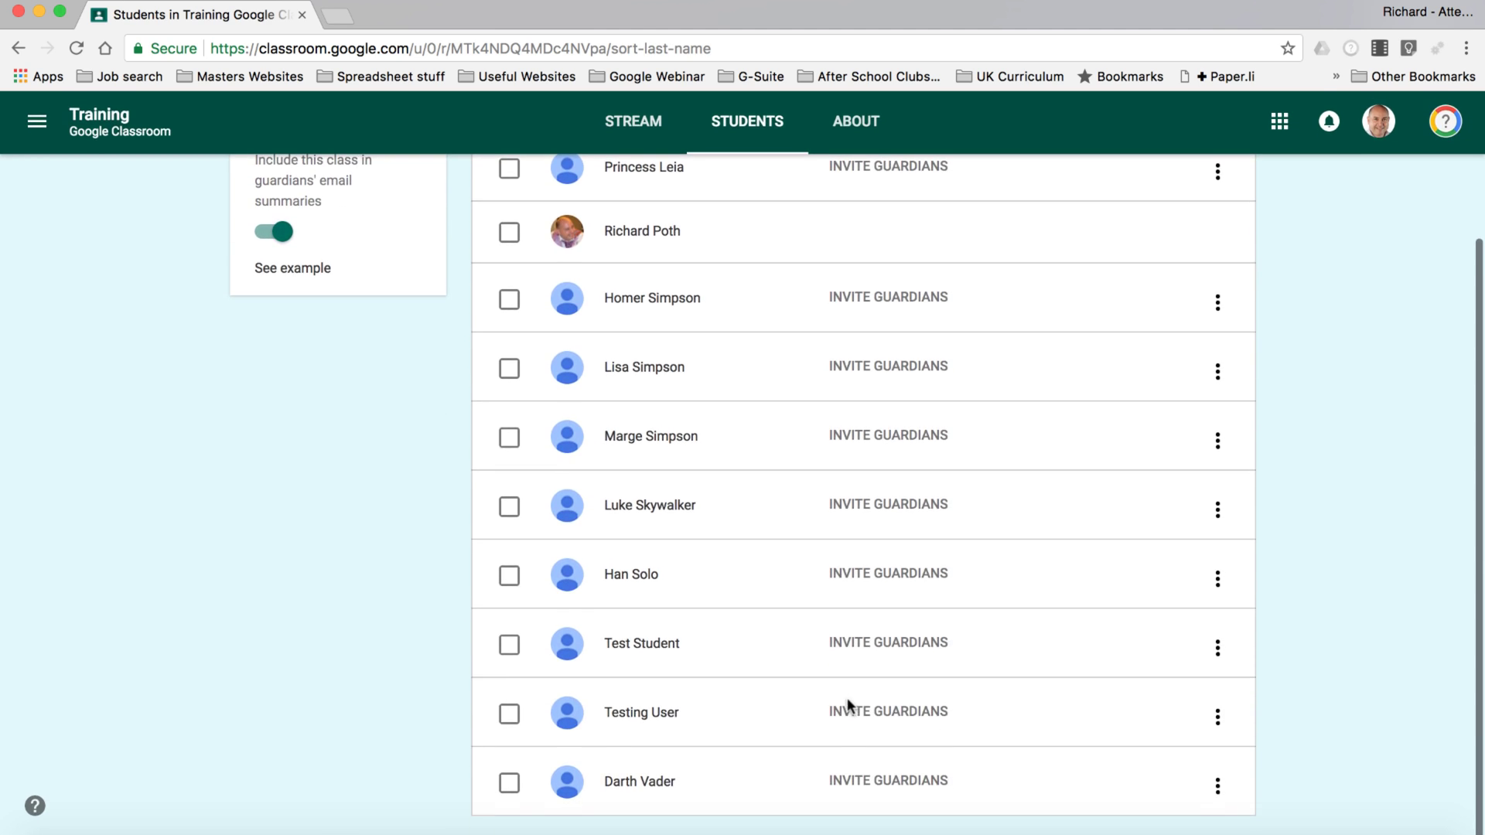
pyautogui.scroll(3, 849, 705)
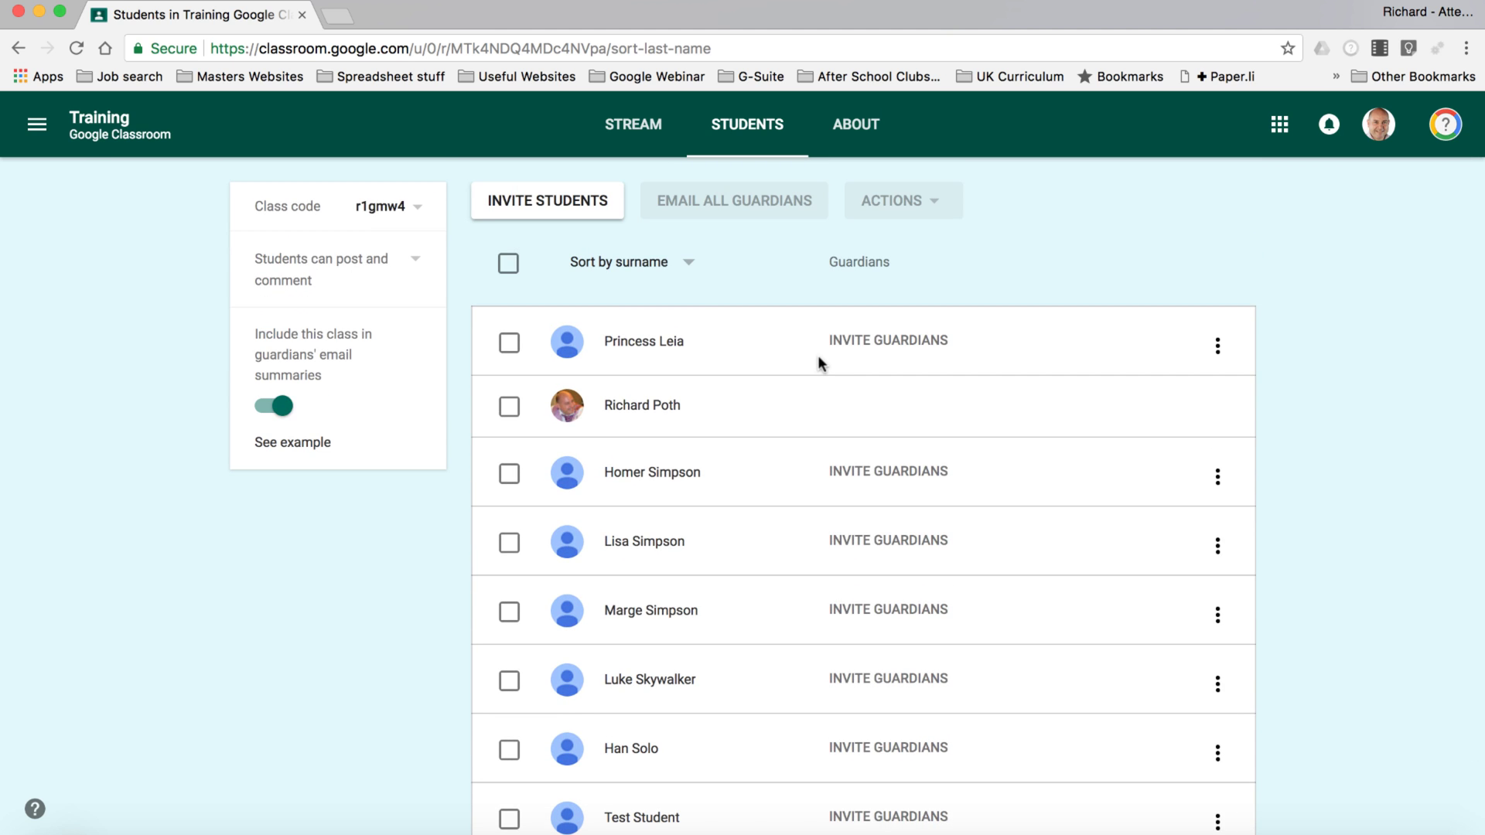
pyautogui.scroll(-3, 818, 357)
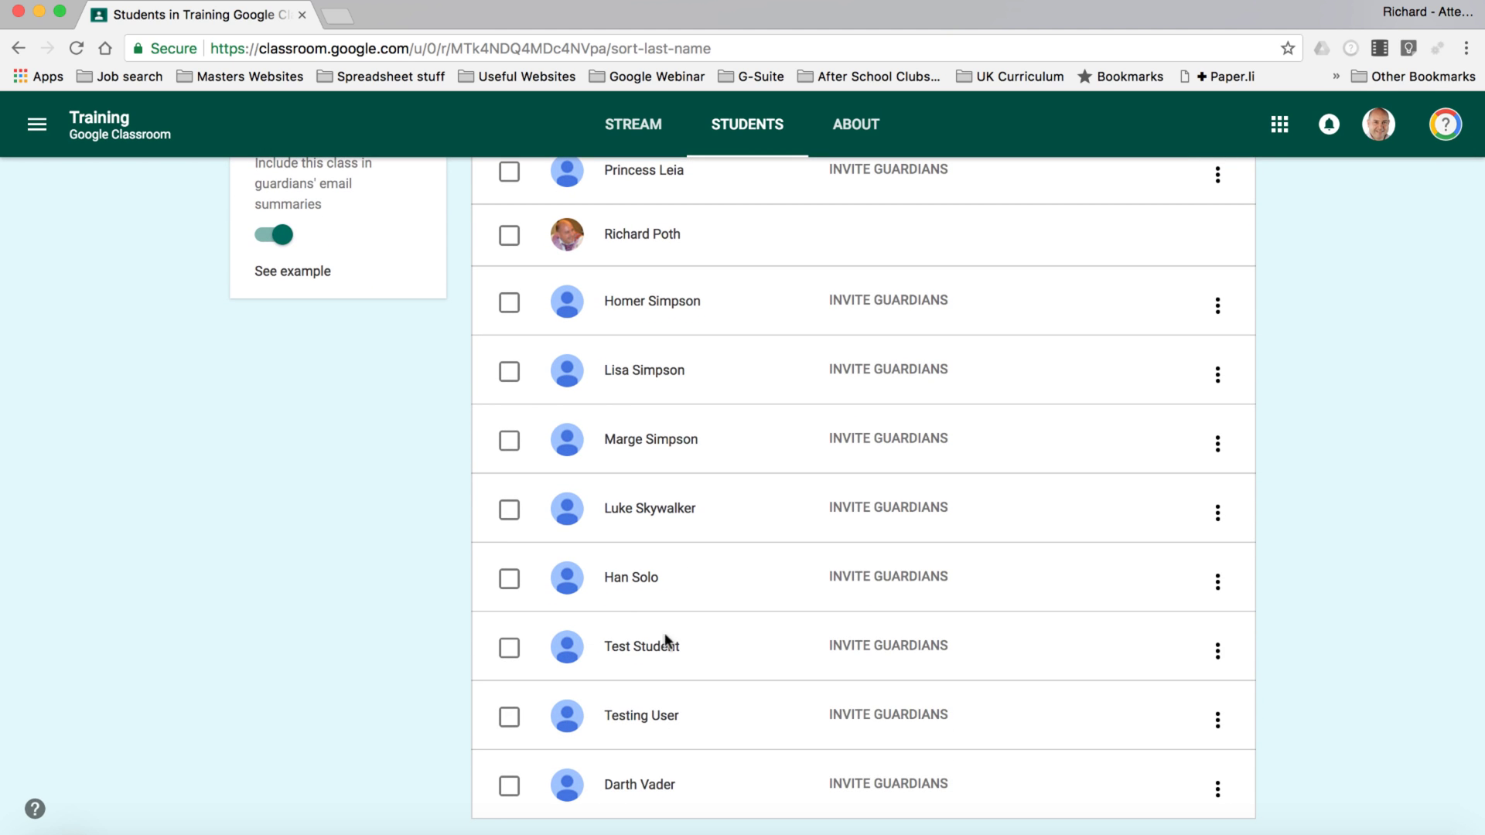
pyautogui.click(626, 581)
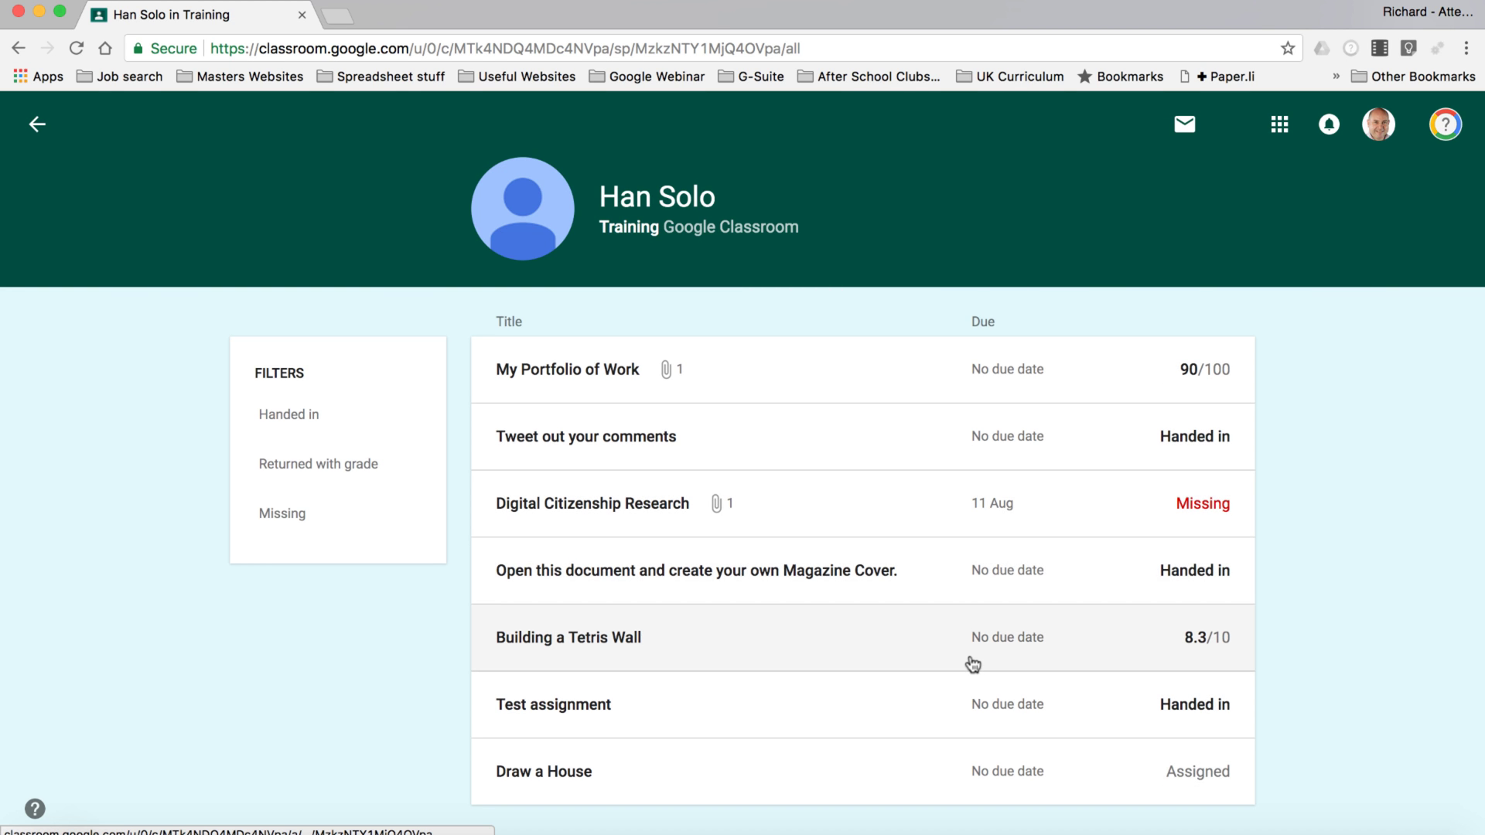
pyautogui.scroll(-1, 972, 662)
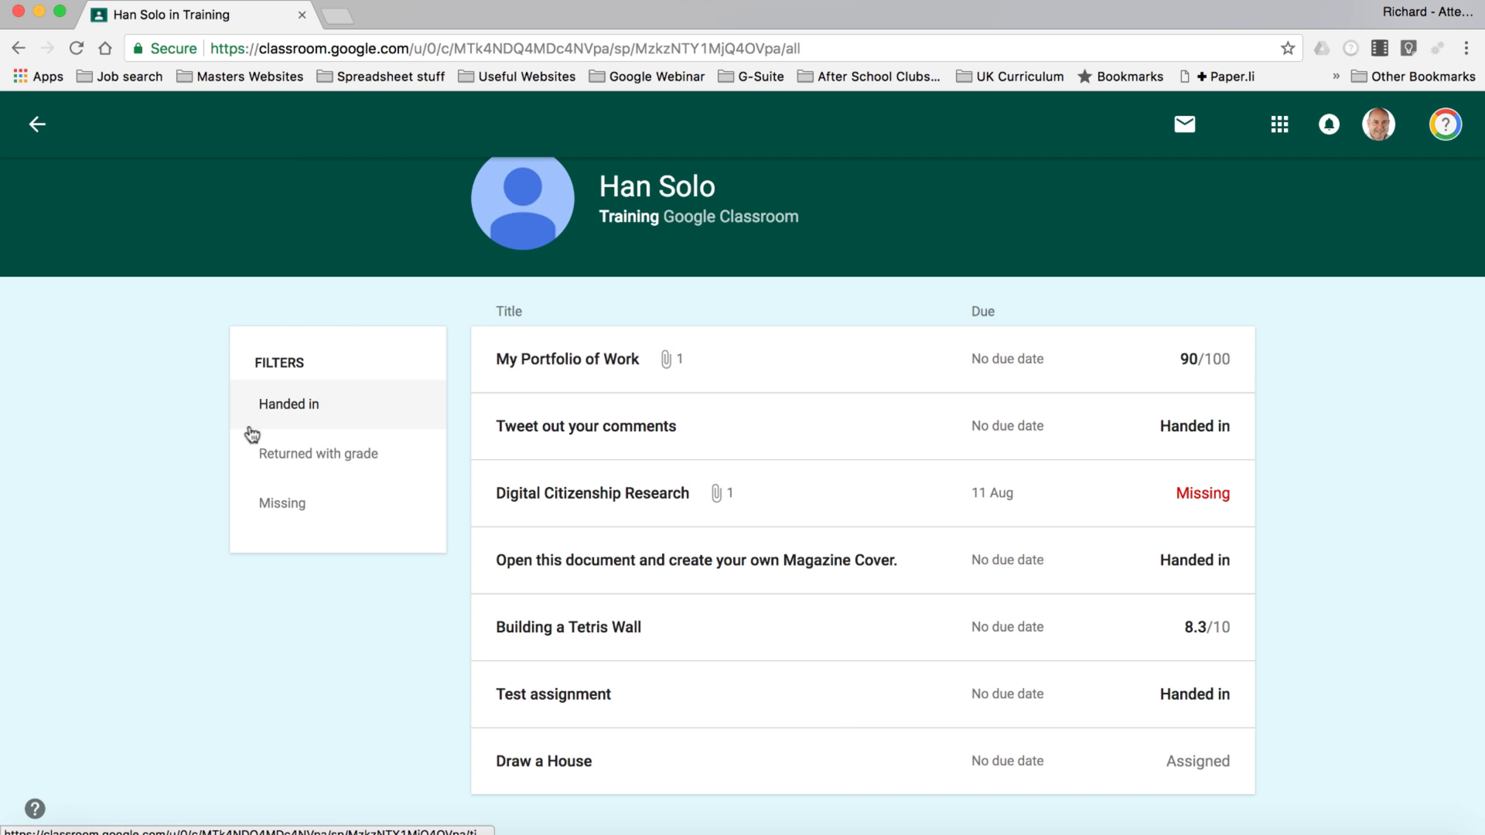
# Step: Filter the student's work by Handed in, Returned with grade and Missing, and return to the full work list
pyautogui.click(298, 410)
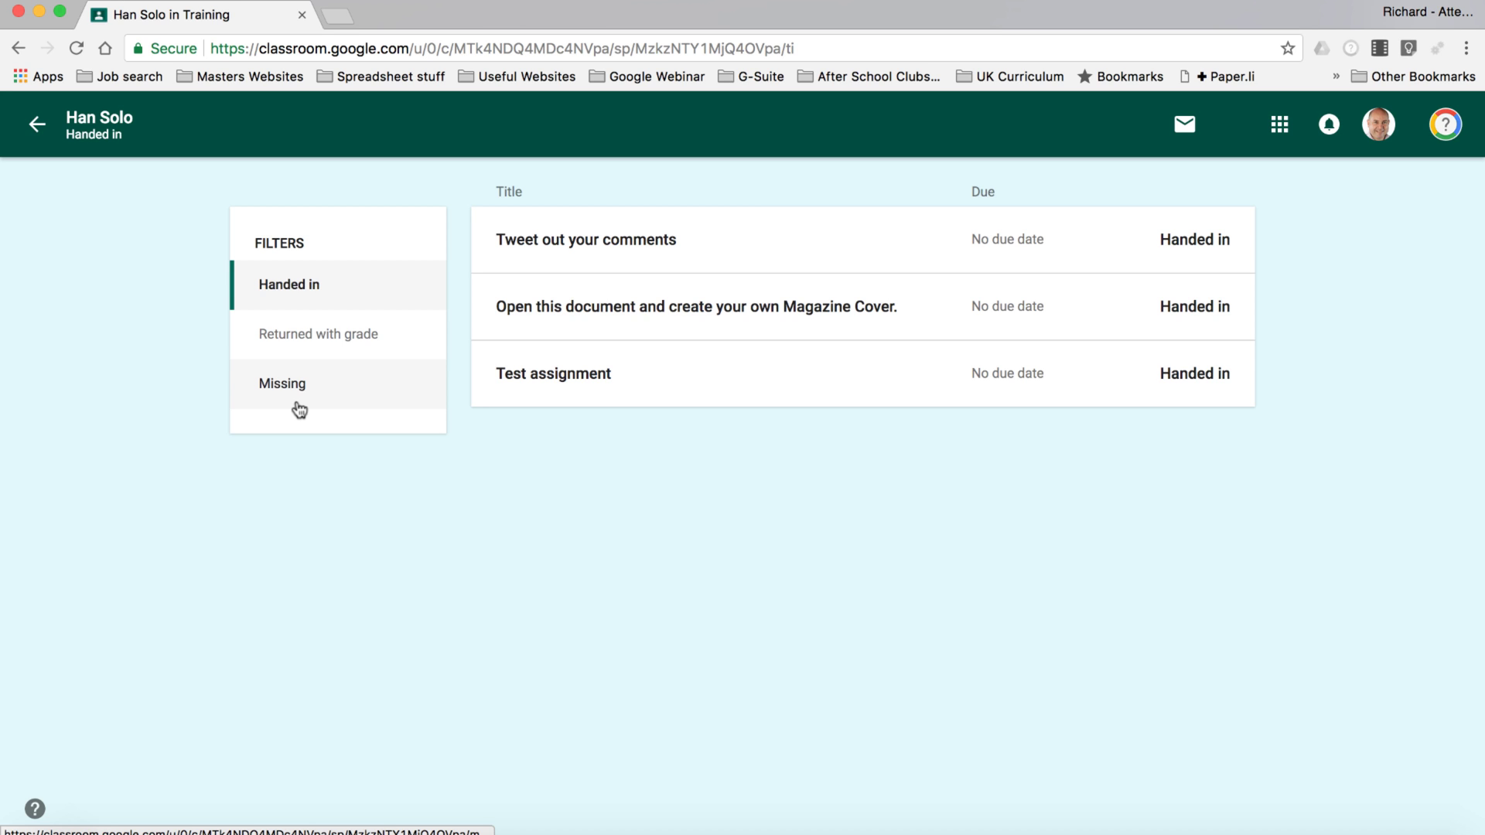
pyautogui.click(308, 339)
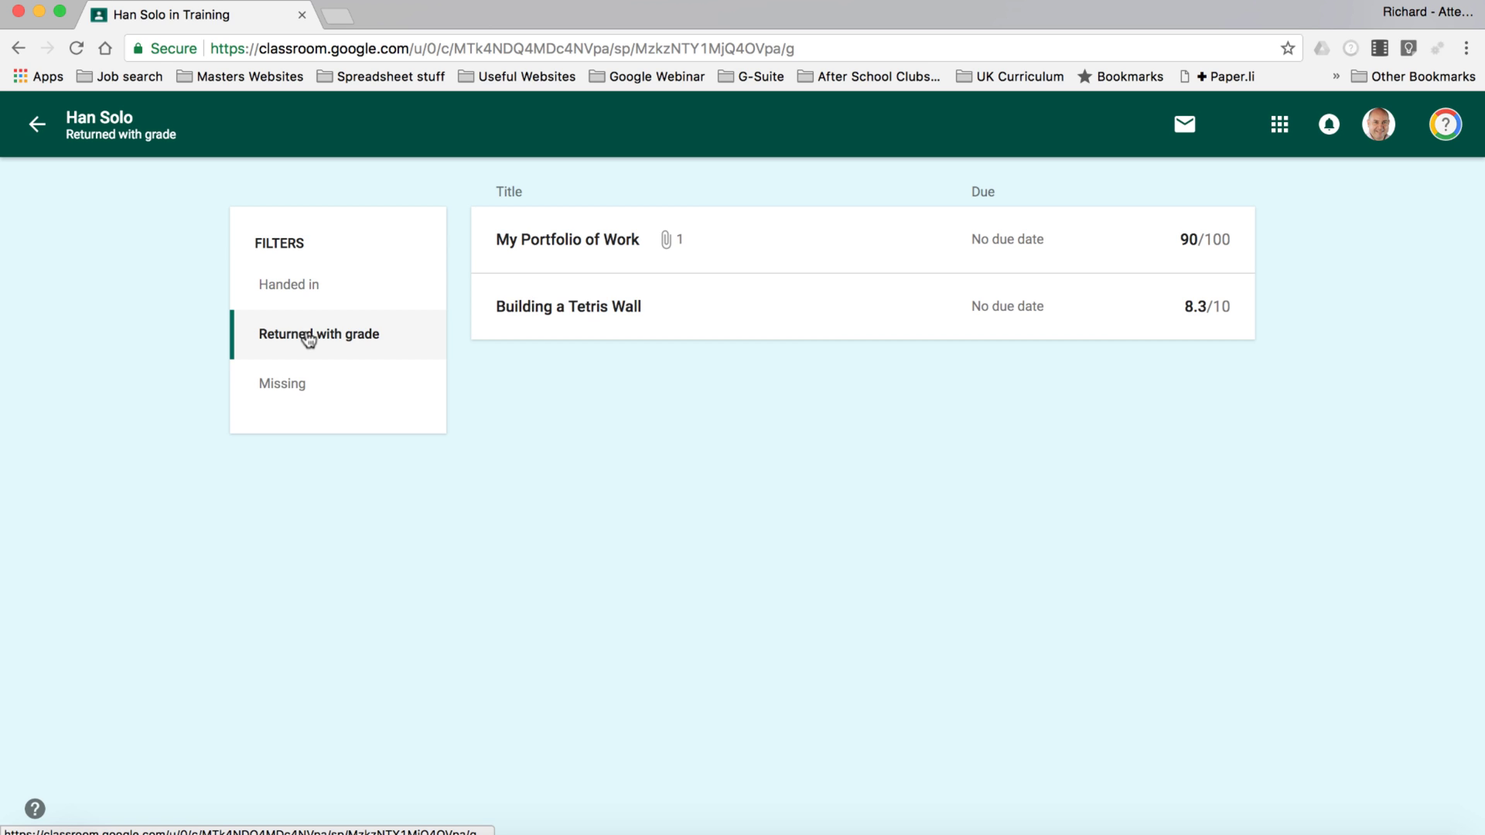
pyautogui.click(283, 389)
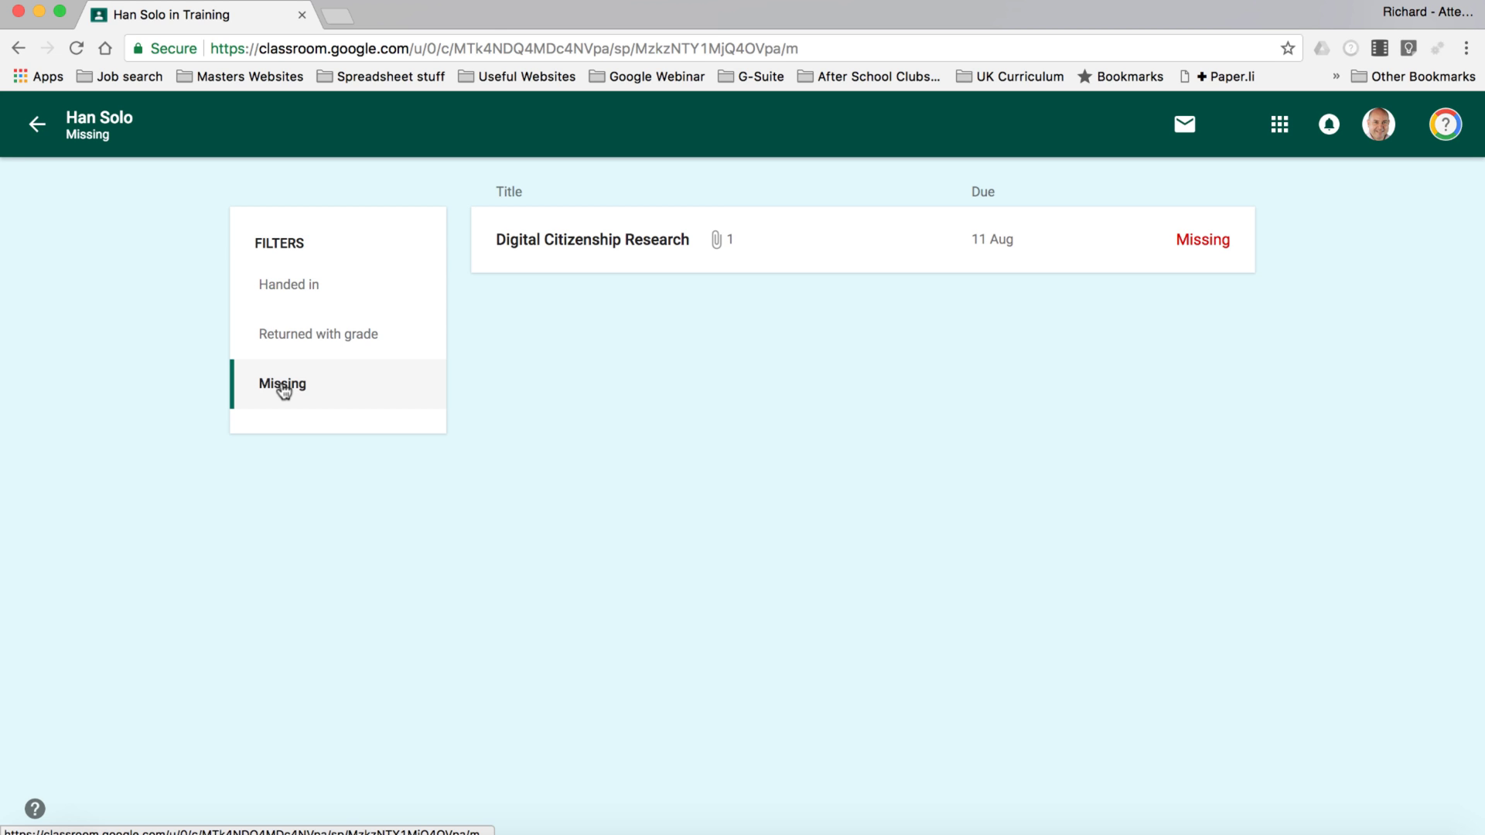
pyautogui.click(37, 125)
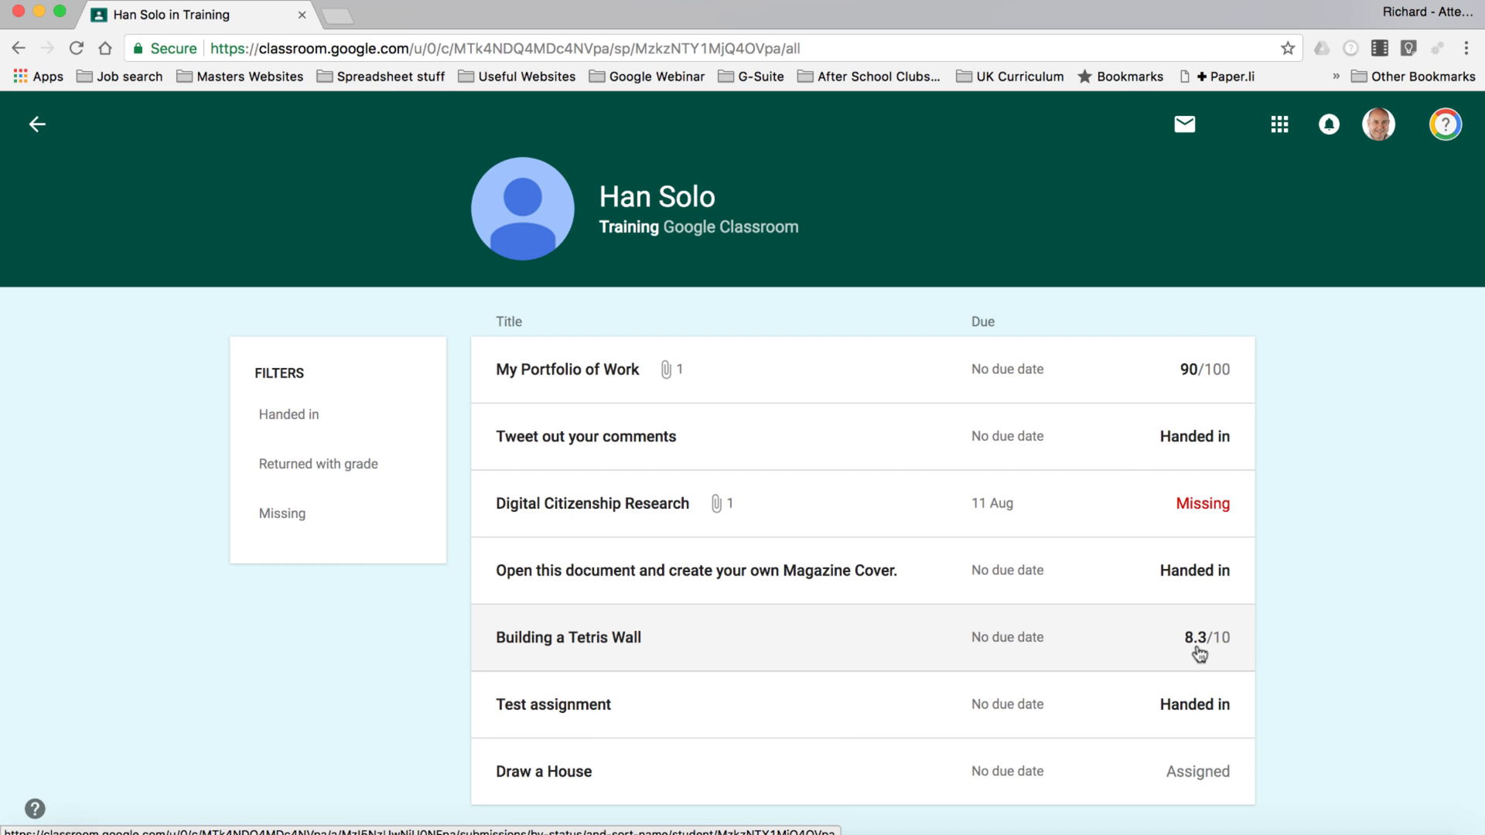
# Step: Open the student's Magazine Cover assignment and set its total to 5 points
pyautogui.click(787, 572)
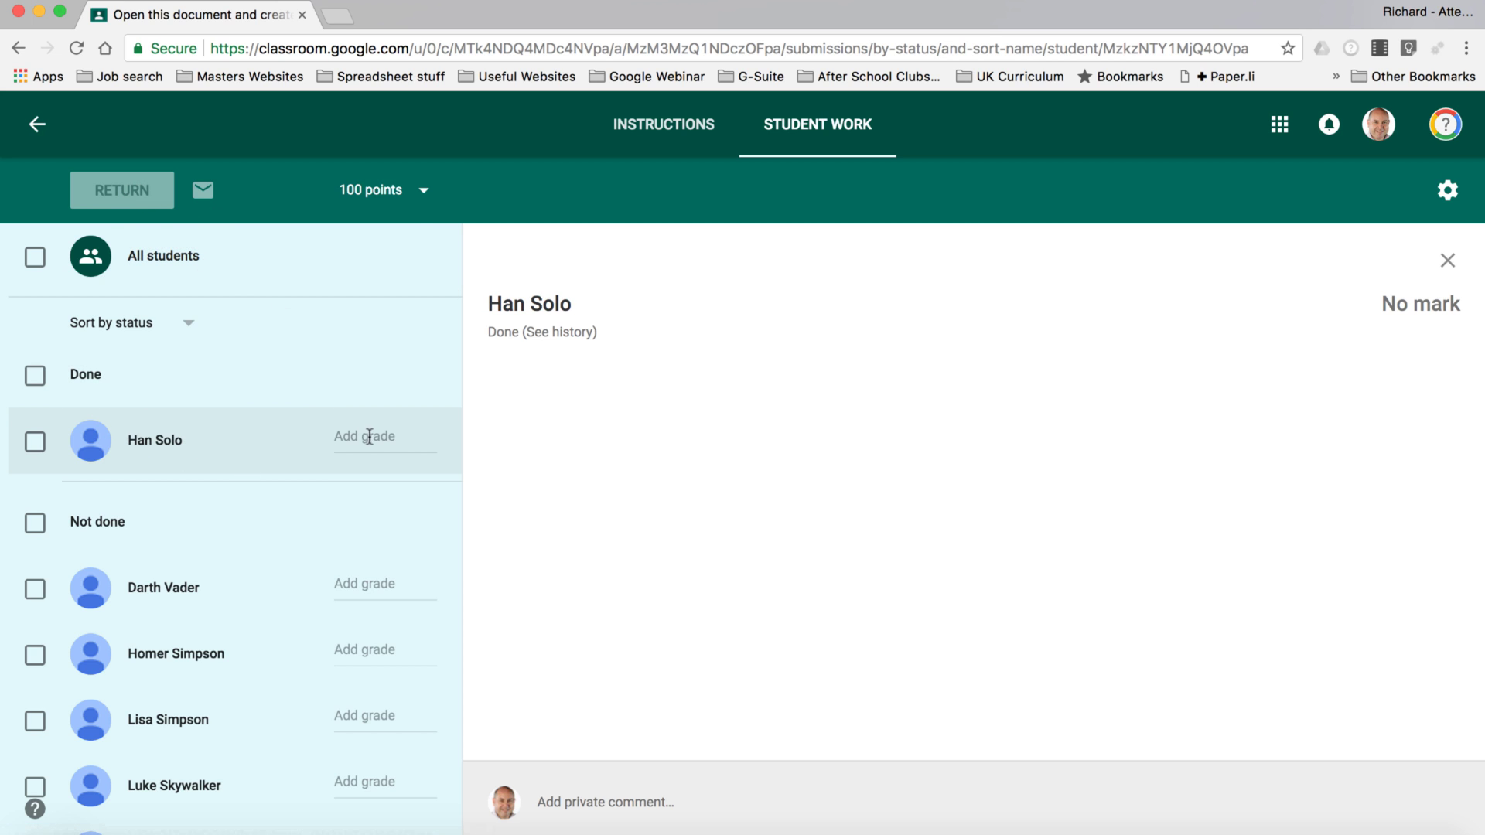
pyautogui.click(371, 439)
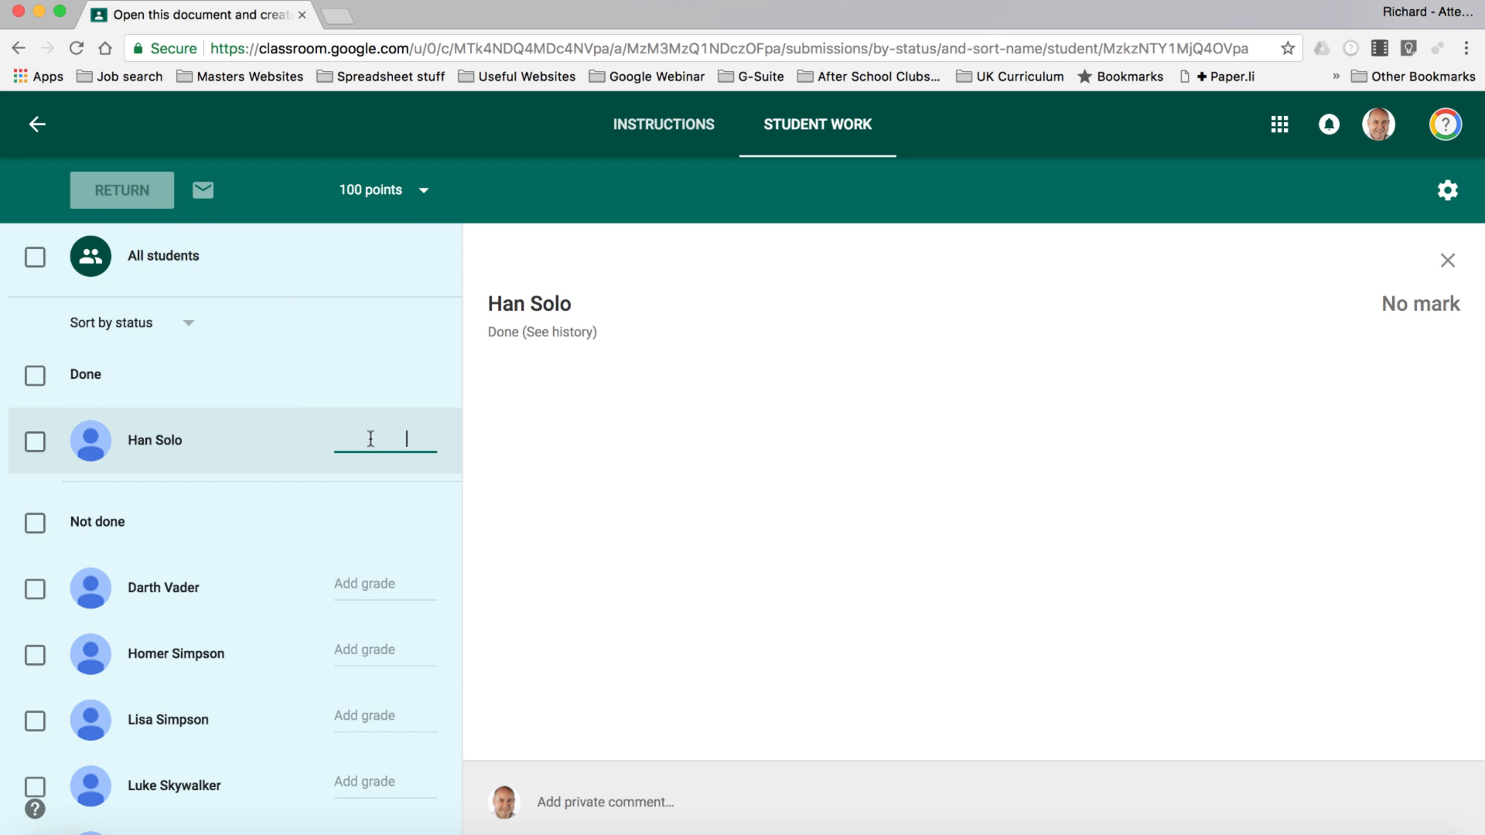
pyautogui.click(424, 192)
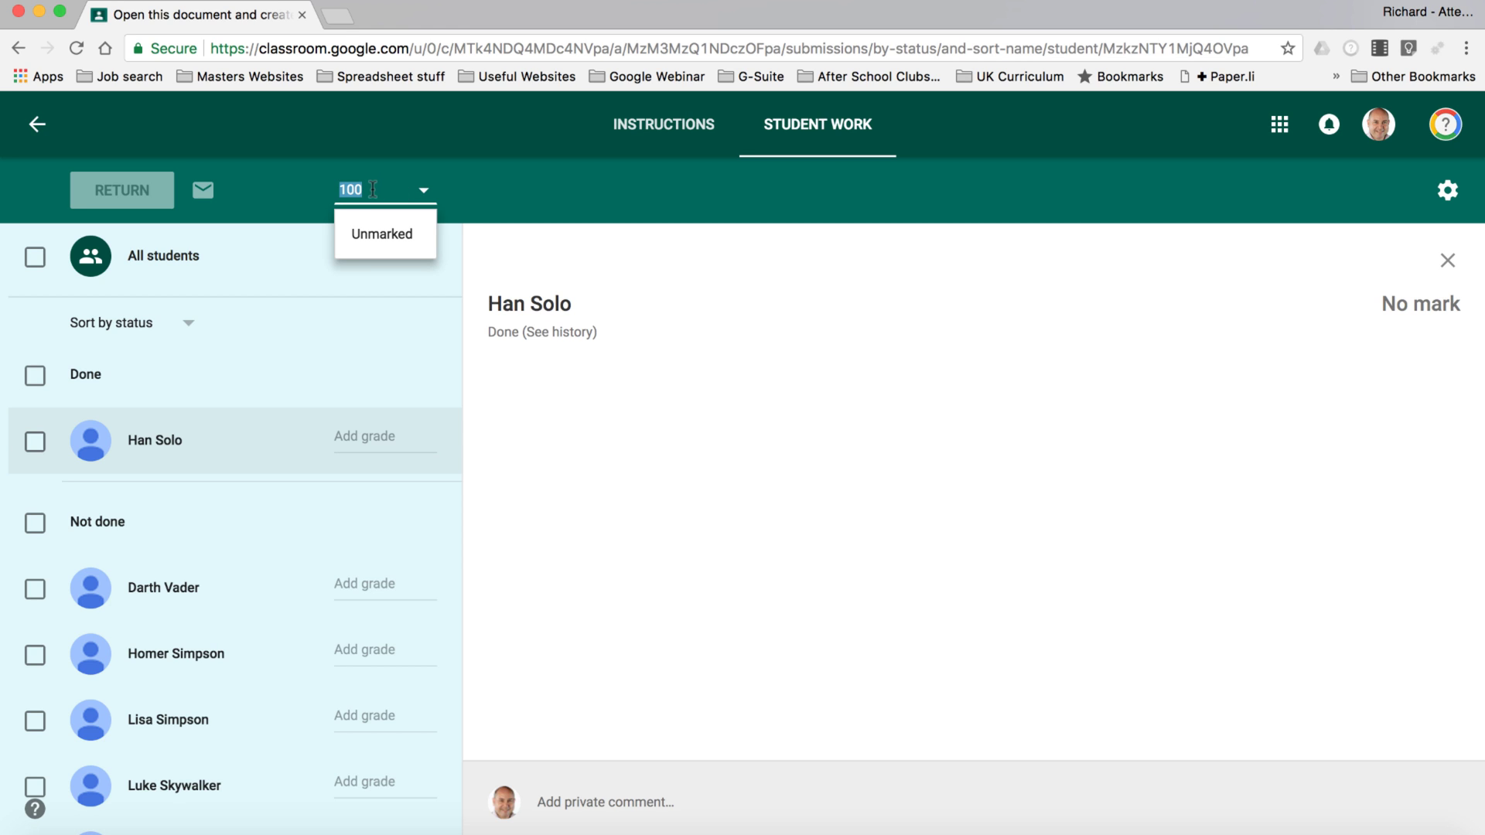
pyautogui.press('BackSpace')
pyautogui.press('BackSpace')
pyautogui.press('BackSpace')
pyautogui.write('5')
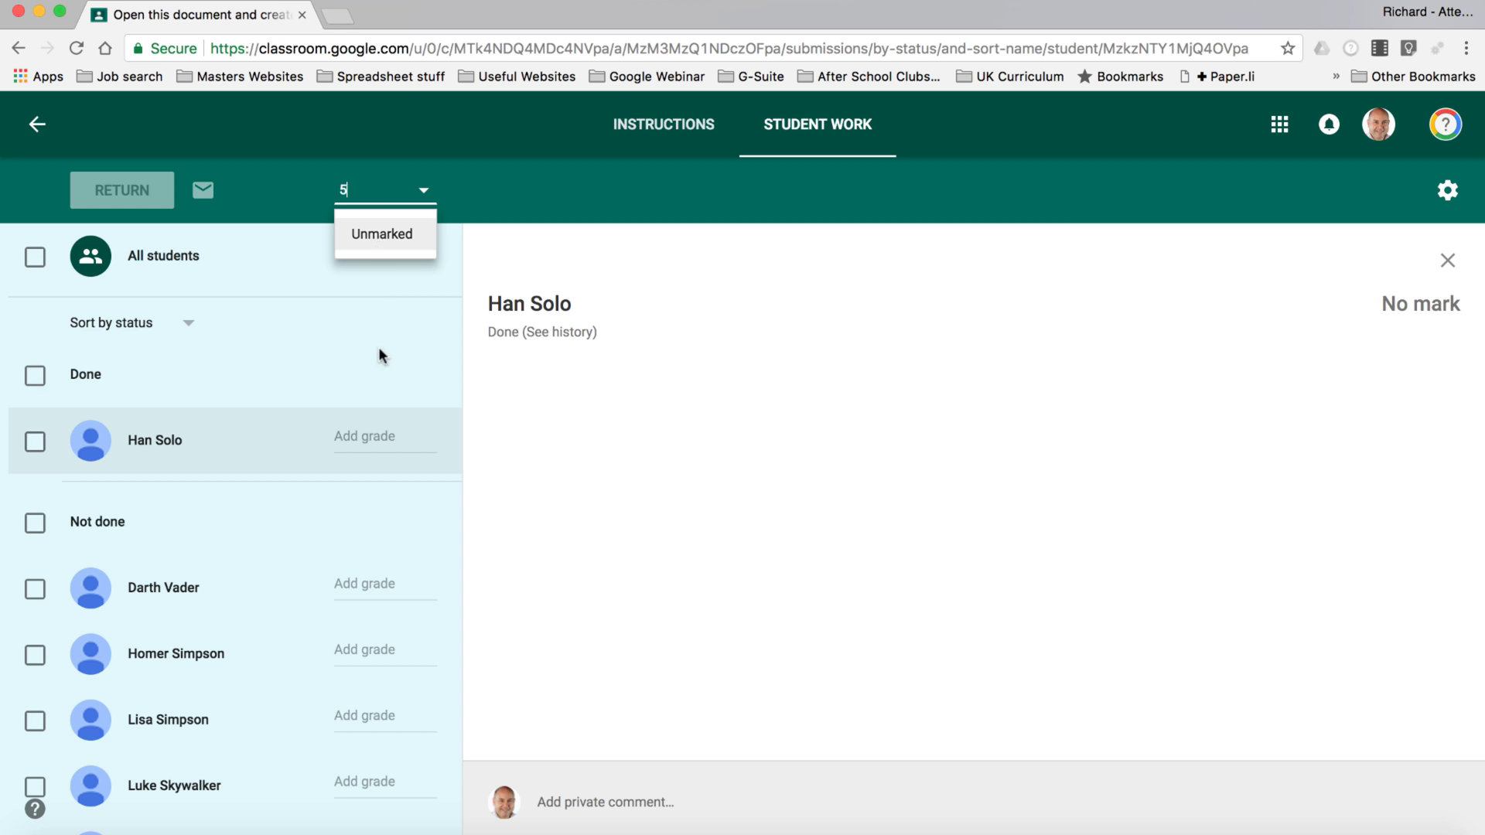
pyautogui.press('Return')
pyautogui.click(899, 520)
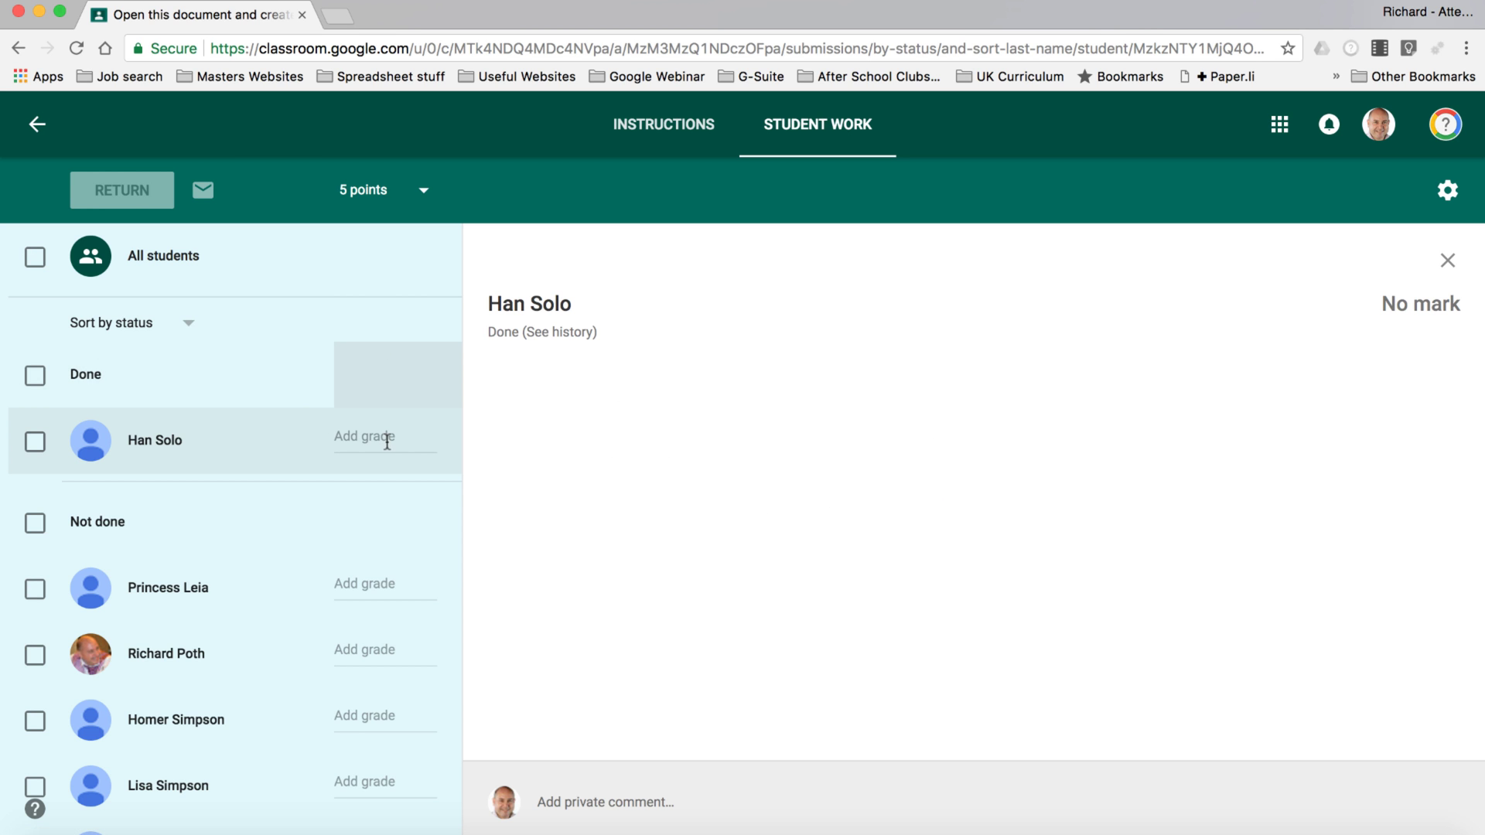
# Step: Grade the student's Magazine Cover submission 3.7 out of 5 and return it without a private comment
pyautogui.click(386, 441)
pyautogui.write('3.7')
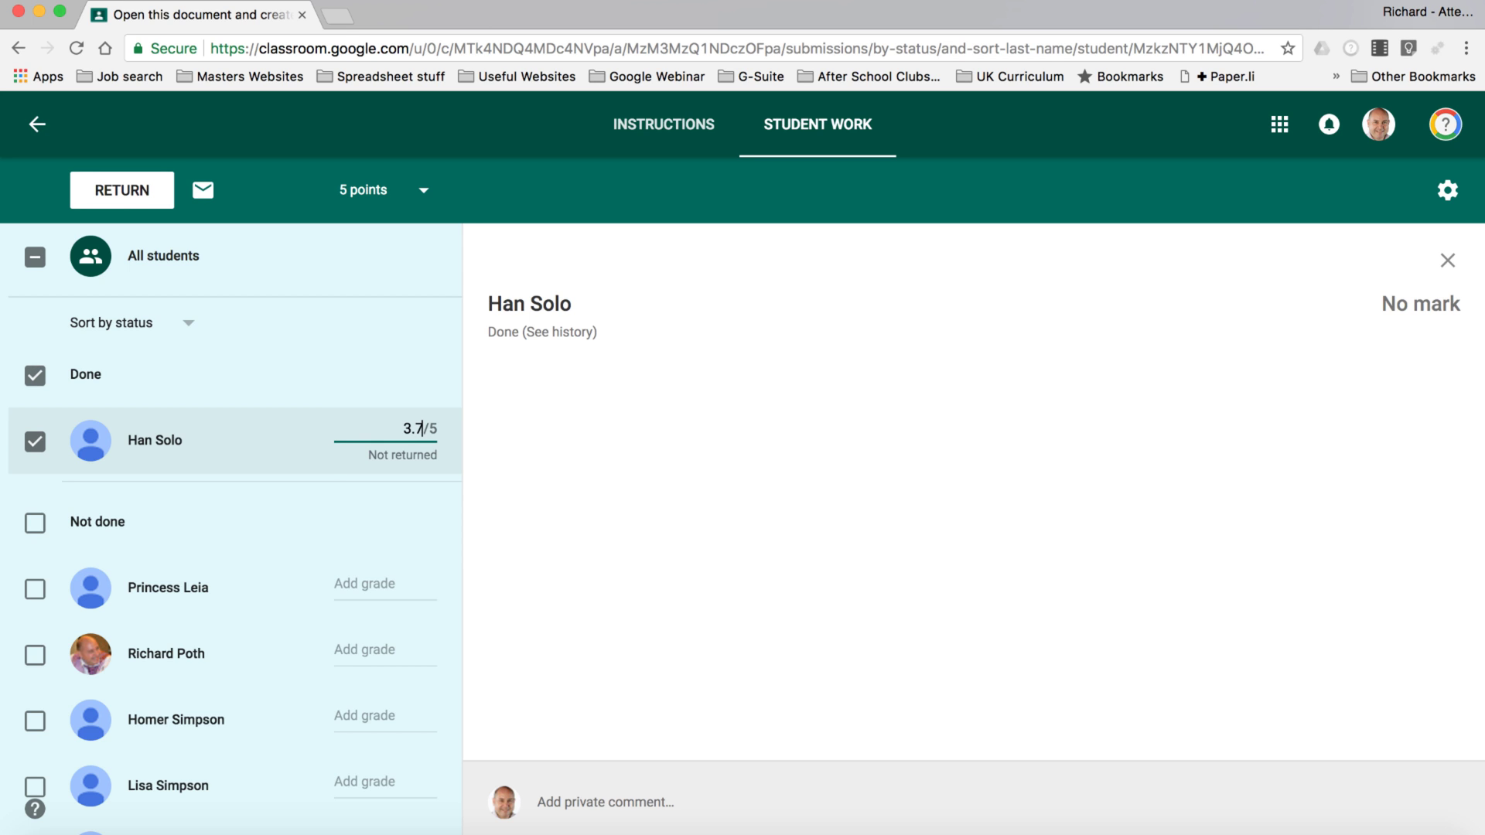
pyautogui.click(368, 481)
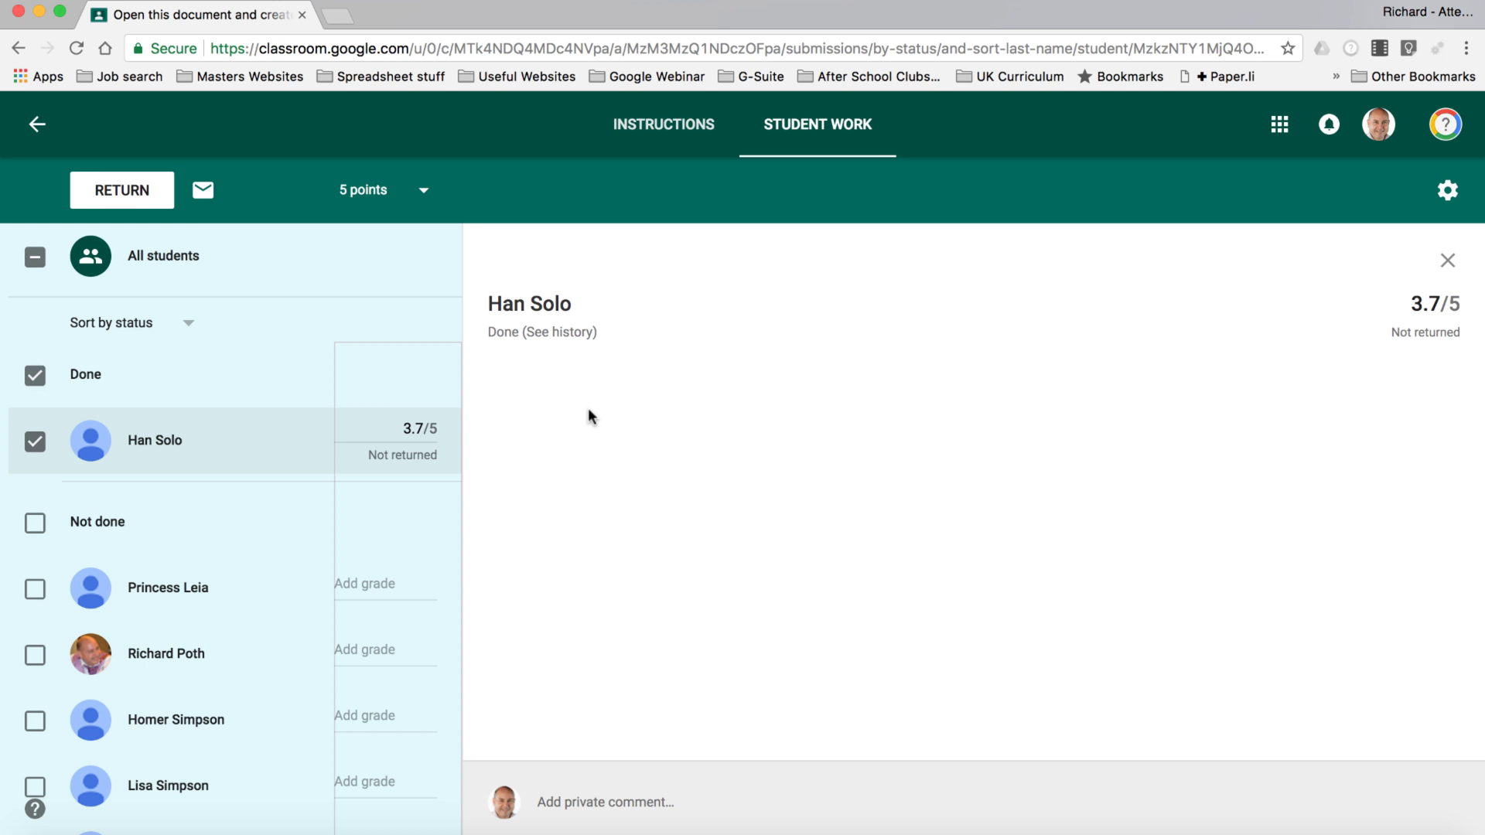
pyautogui.click(132, 193)
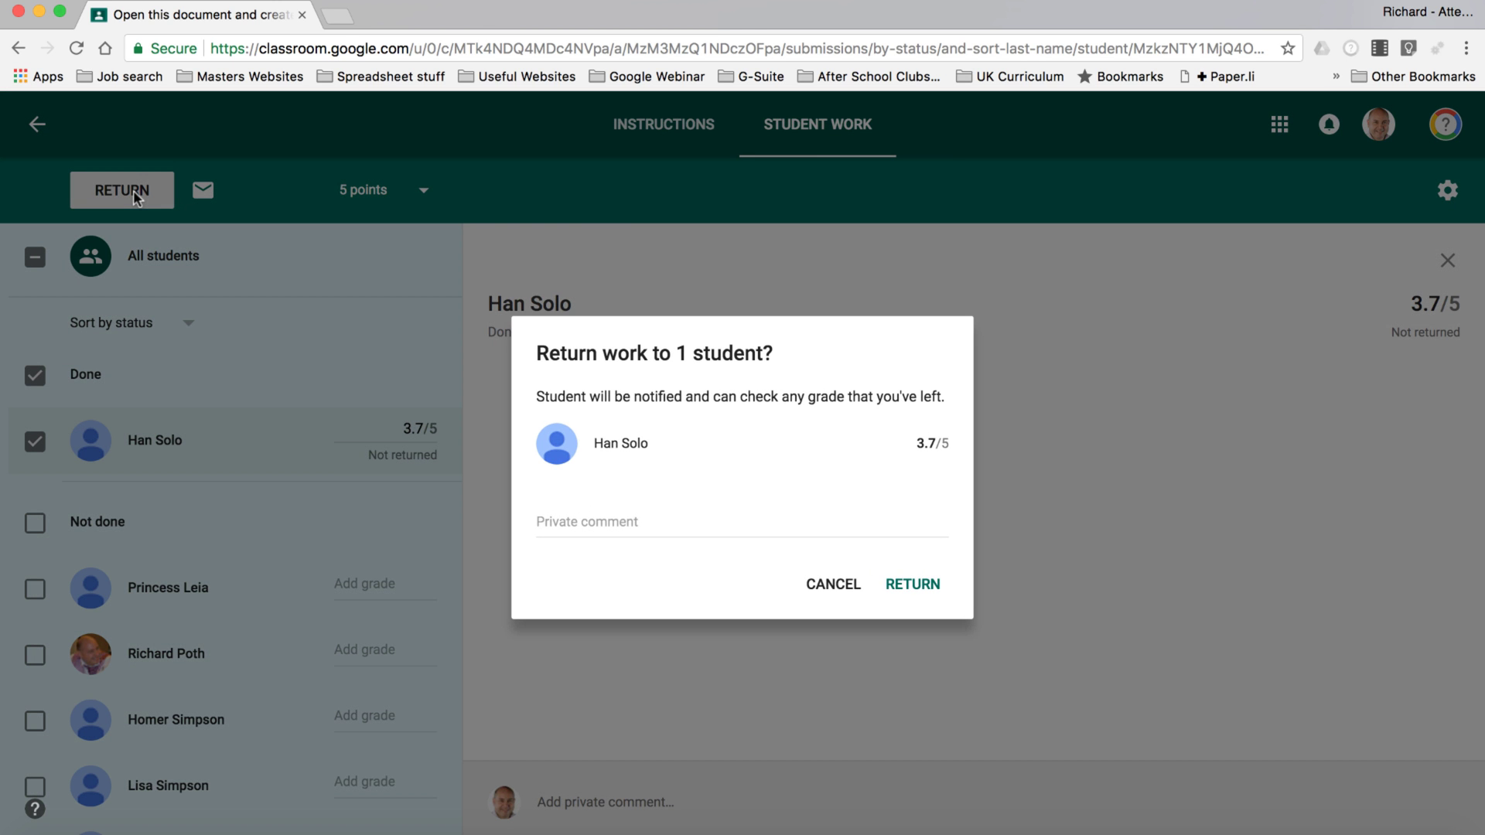
pyautogui.click(923, 584)
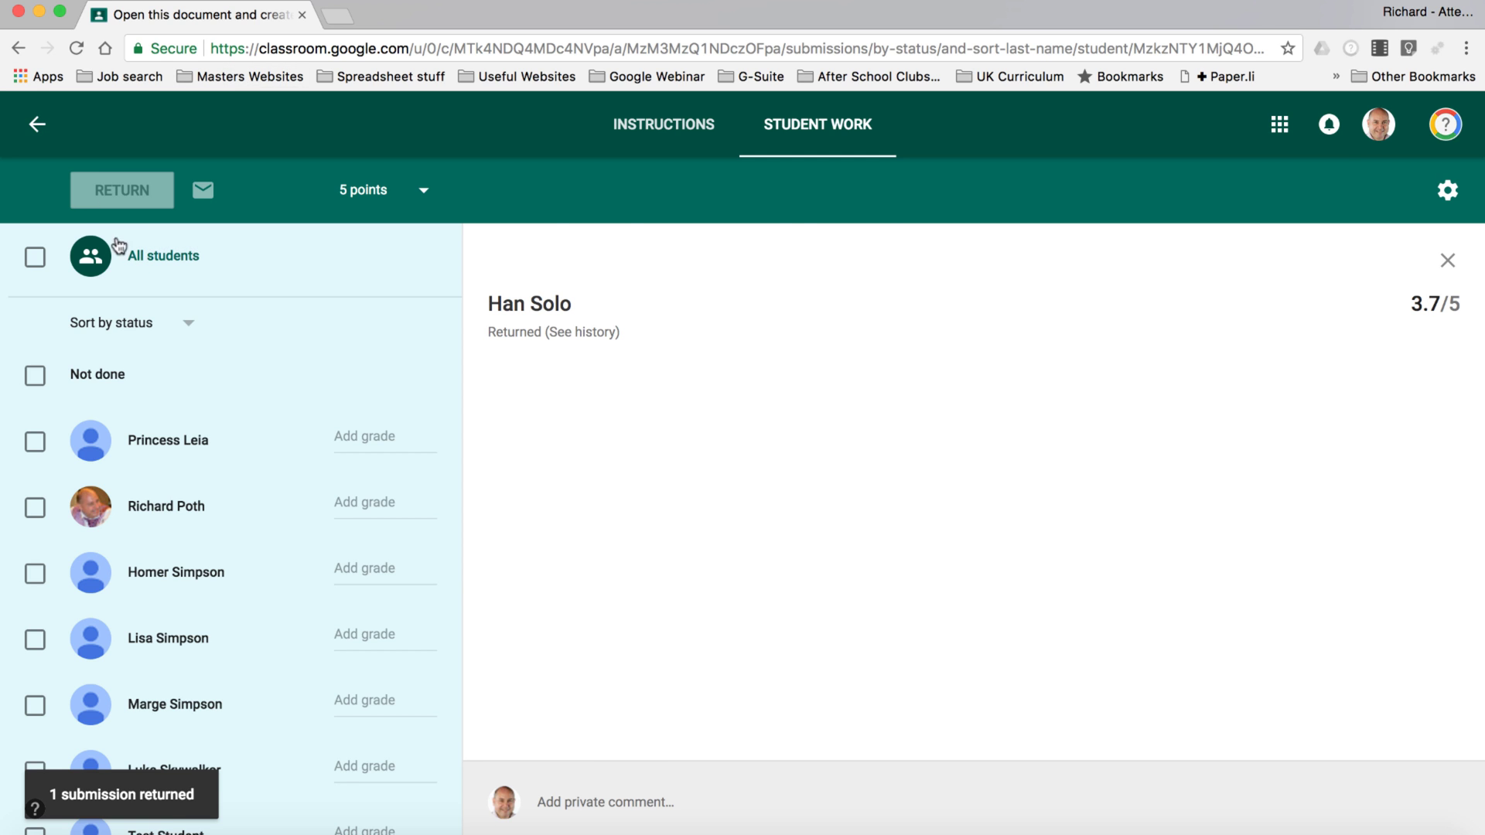
# Step: Reopen the same student's work overview to check the Magazine Cover grade, and go back to the student list
pyautogui.click(37, 123)
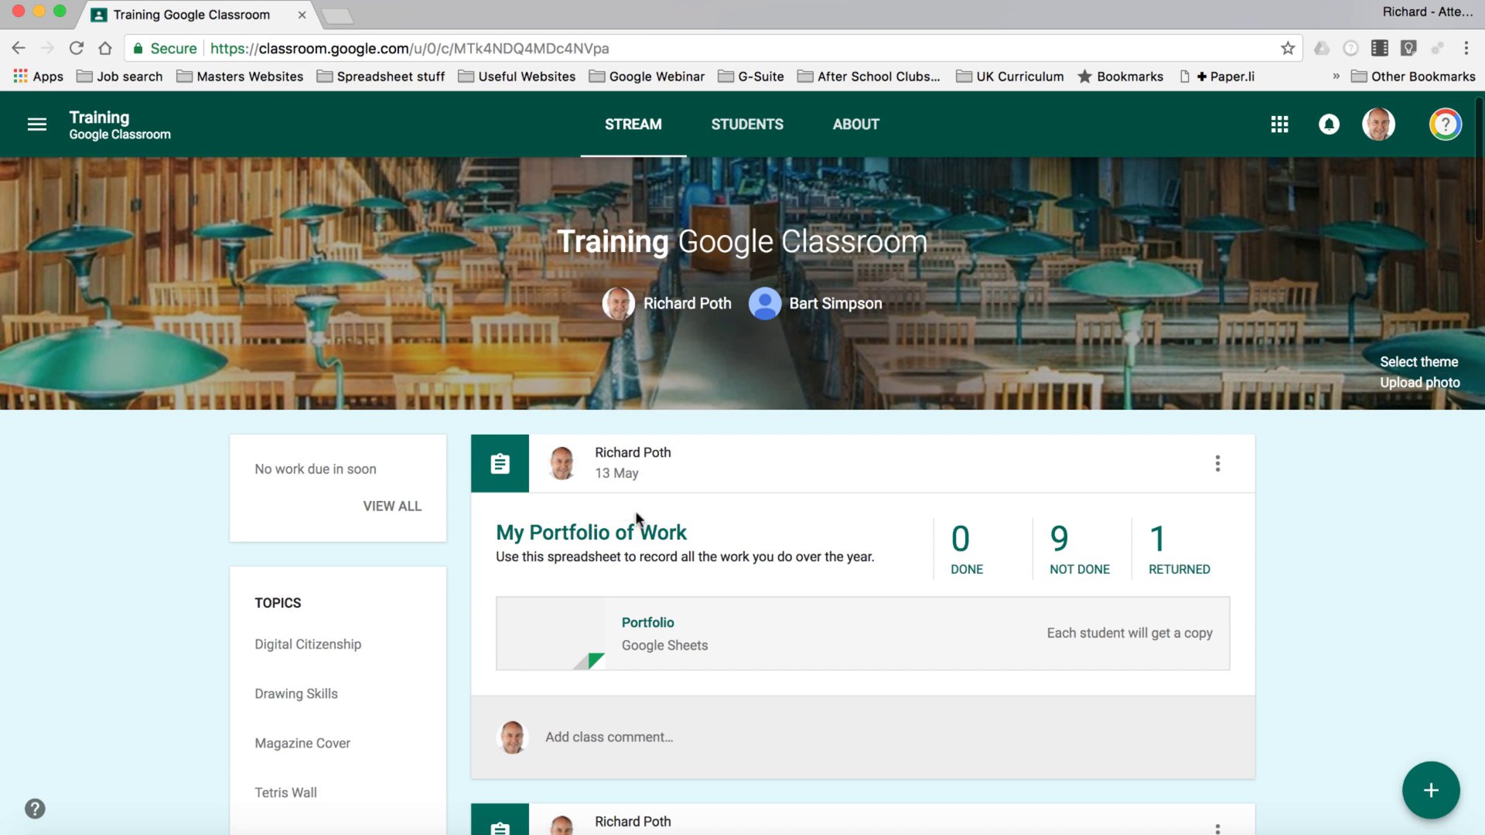
pyautogui.click(760, 130)
pyautogui.click(628, 577)
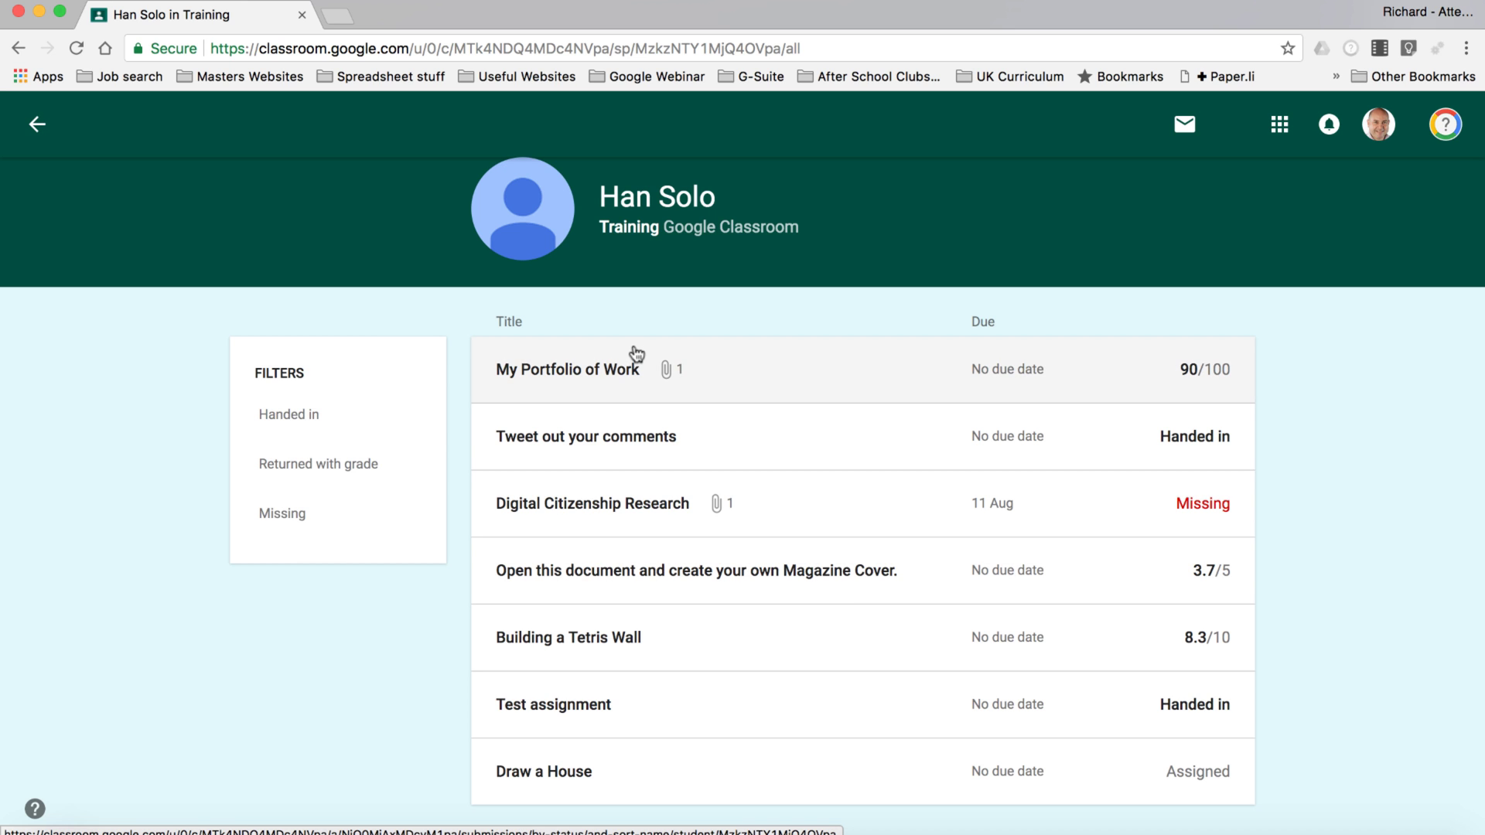
pyautogui.click(37, 124)
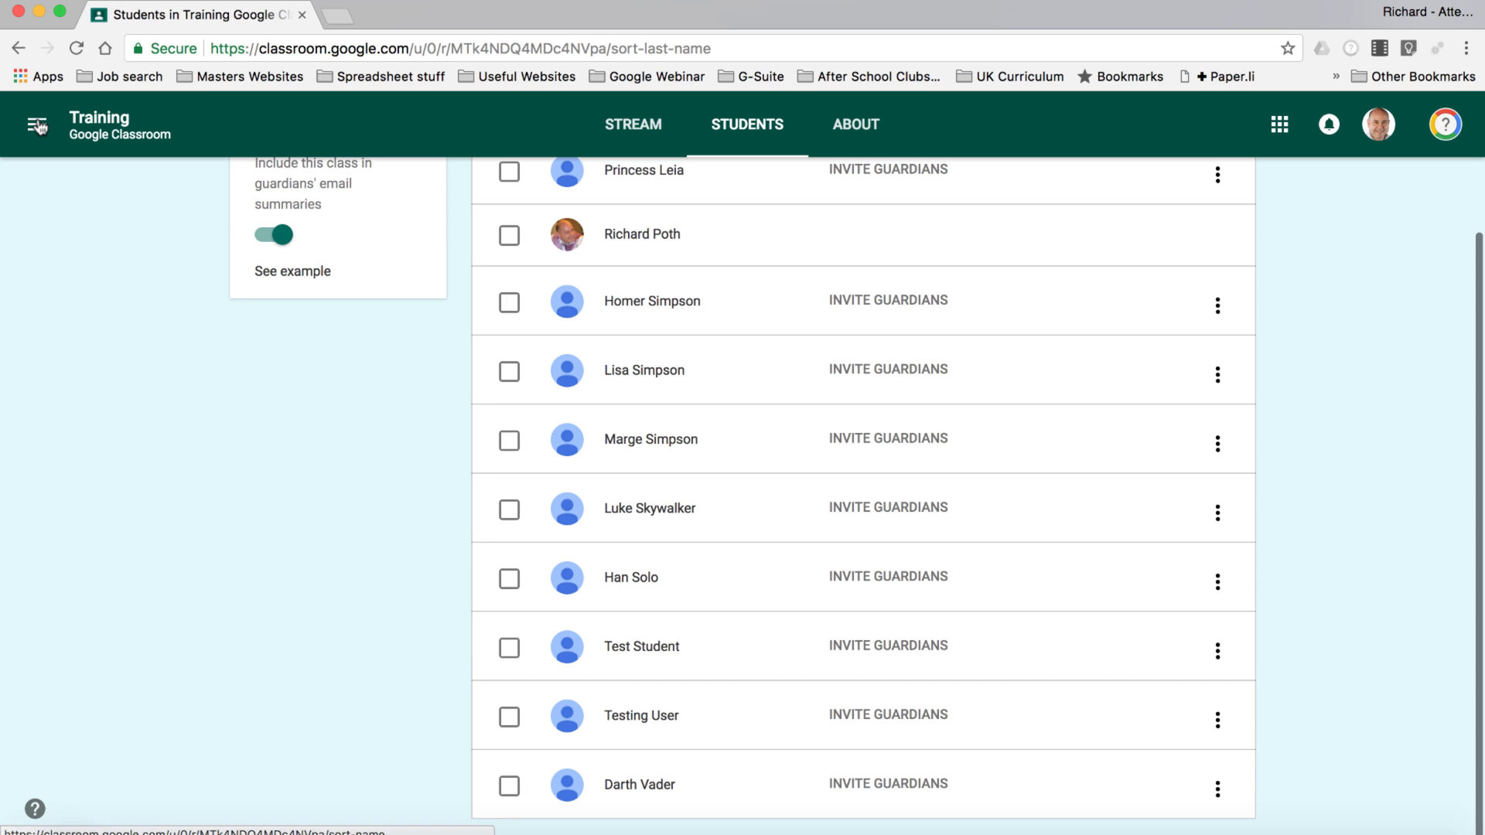
pyautogui.scroll(3, 730, 416)
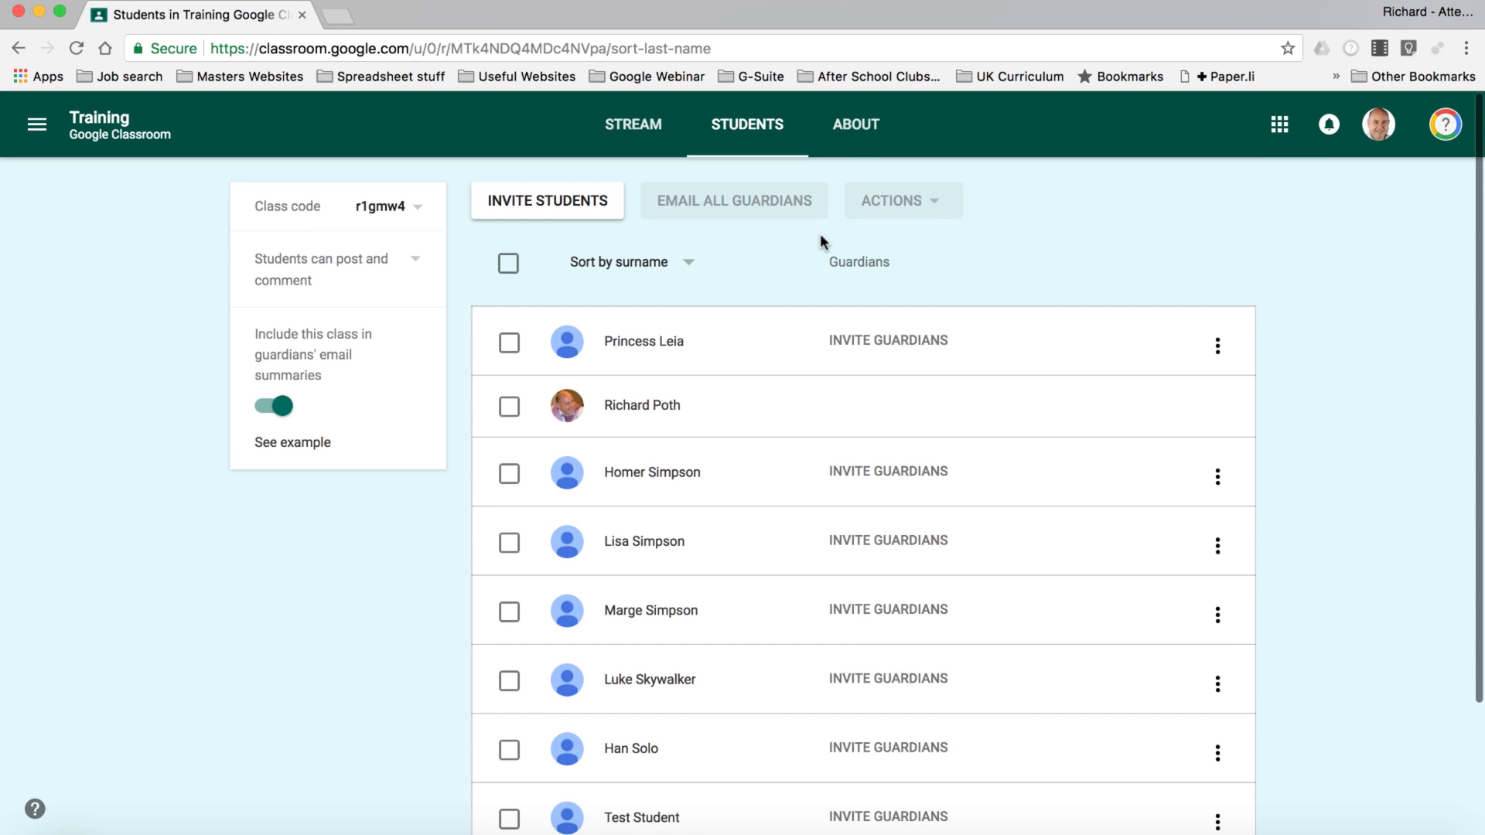
# Step: View the class stream briefly, display the class code full screen from the student list, and close it
pyautogui.click(634, 126)
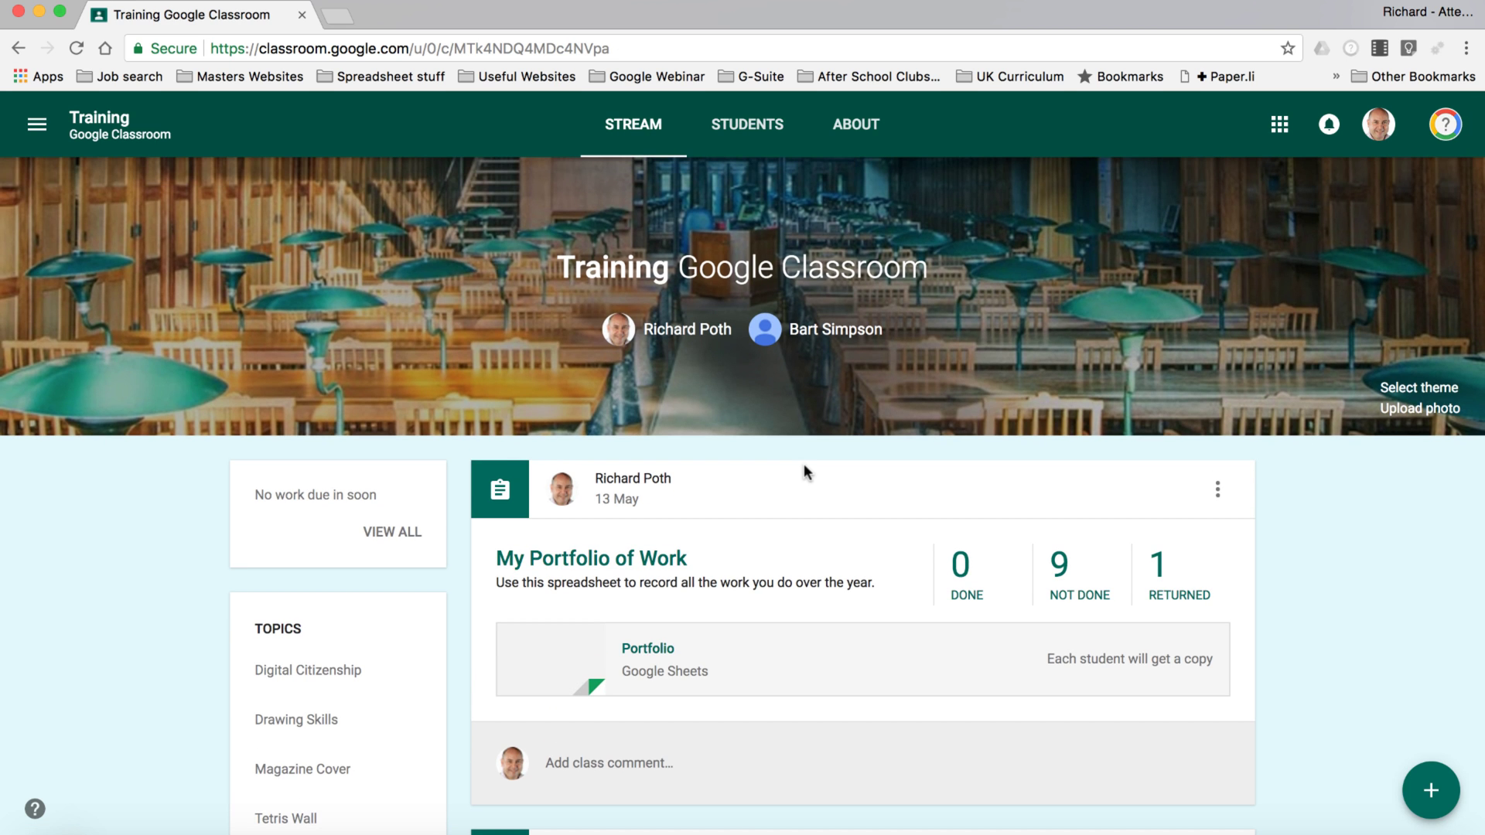
pyautogui.click(747, 125)
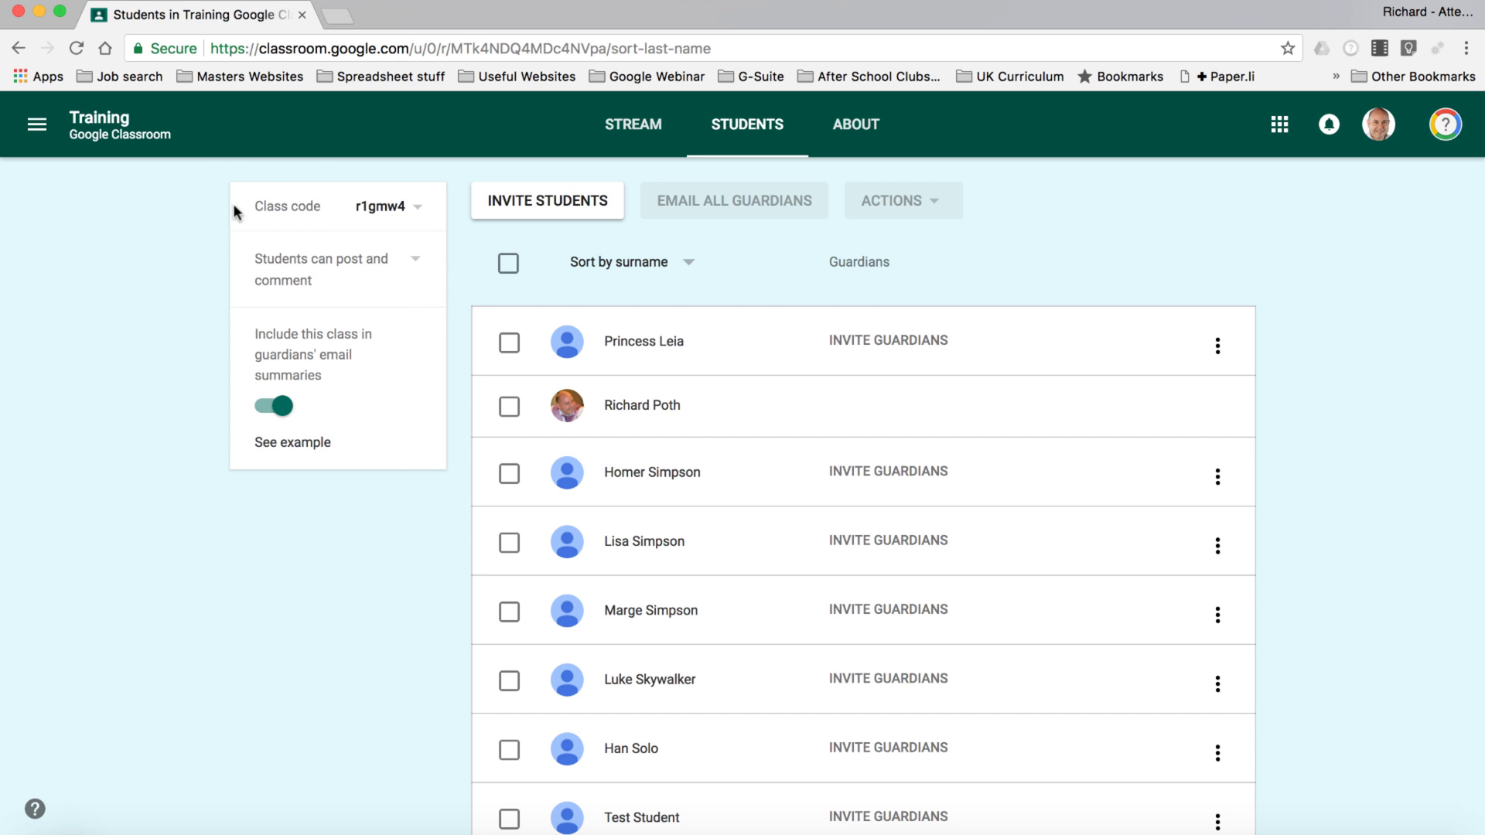
pyautogui.click(419, 212)
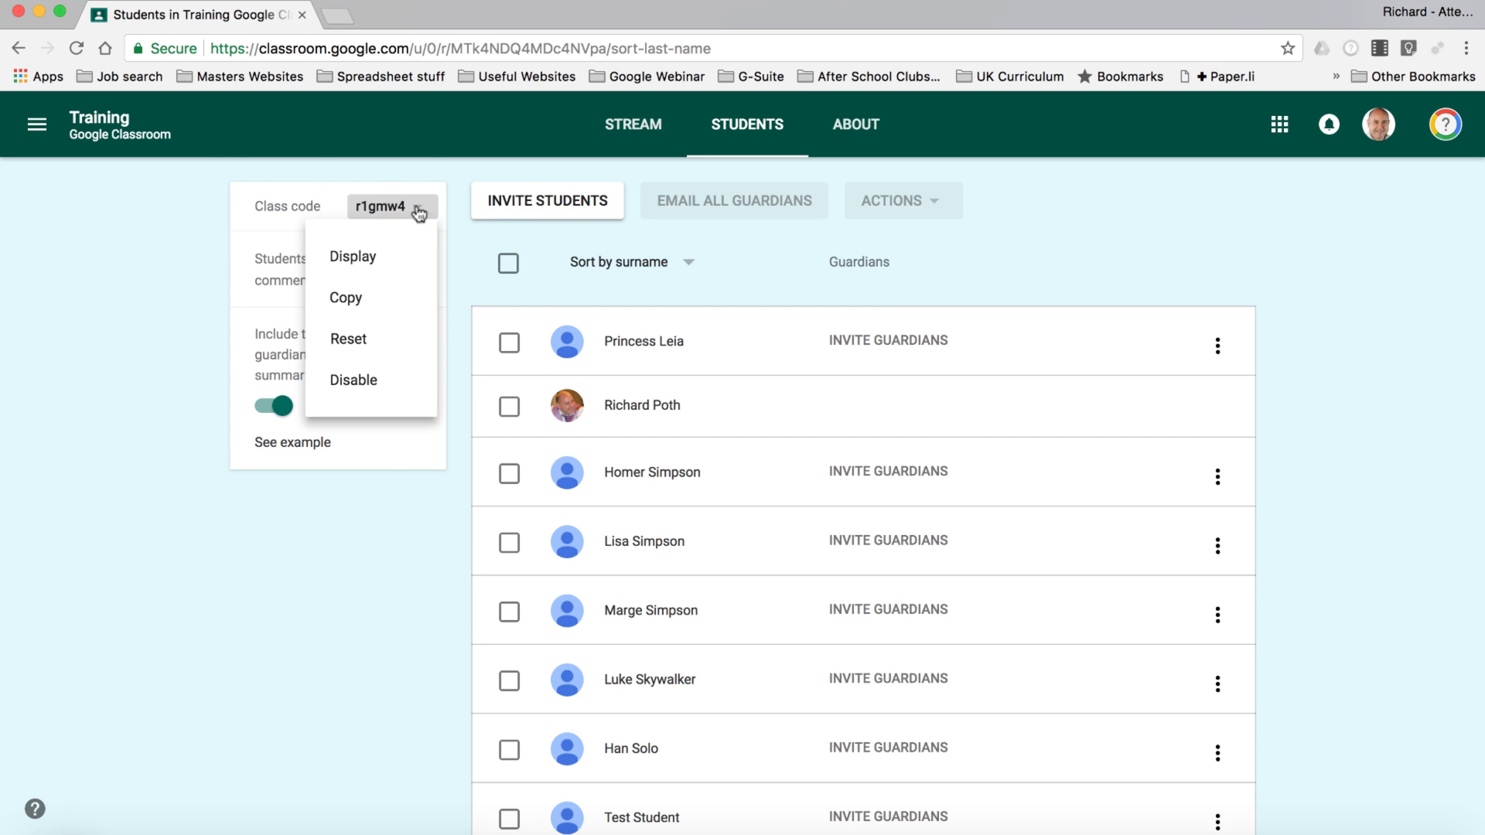
pyautogui.click(391, 259)
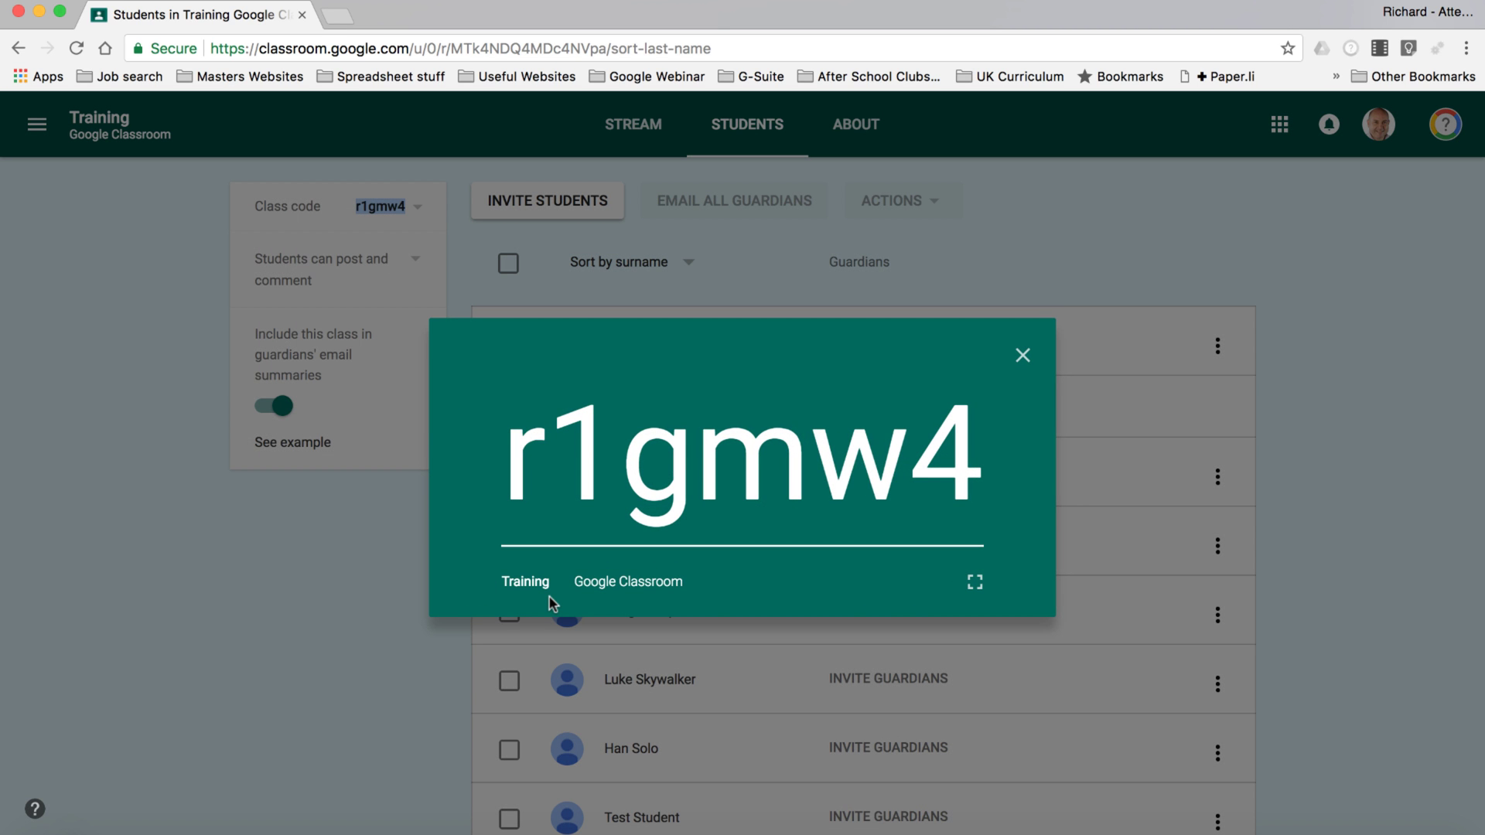
pyautogui.click(974, 581)
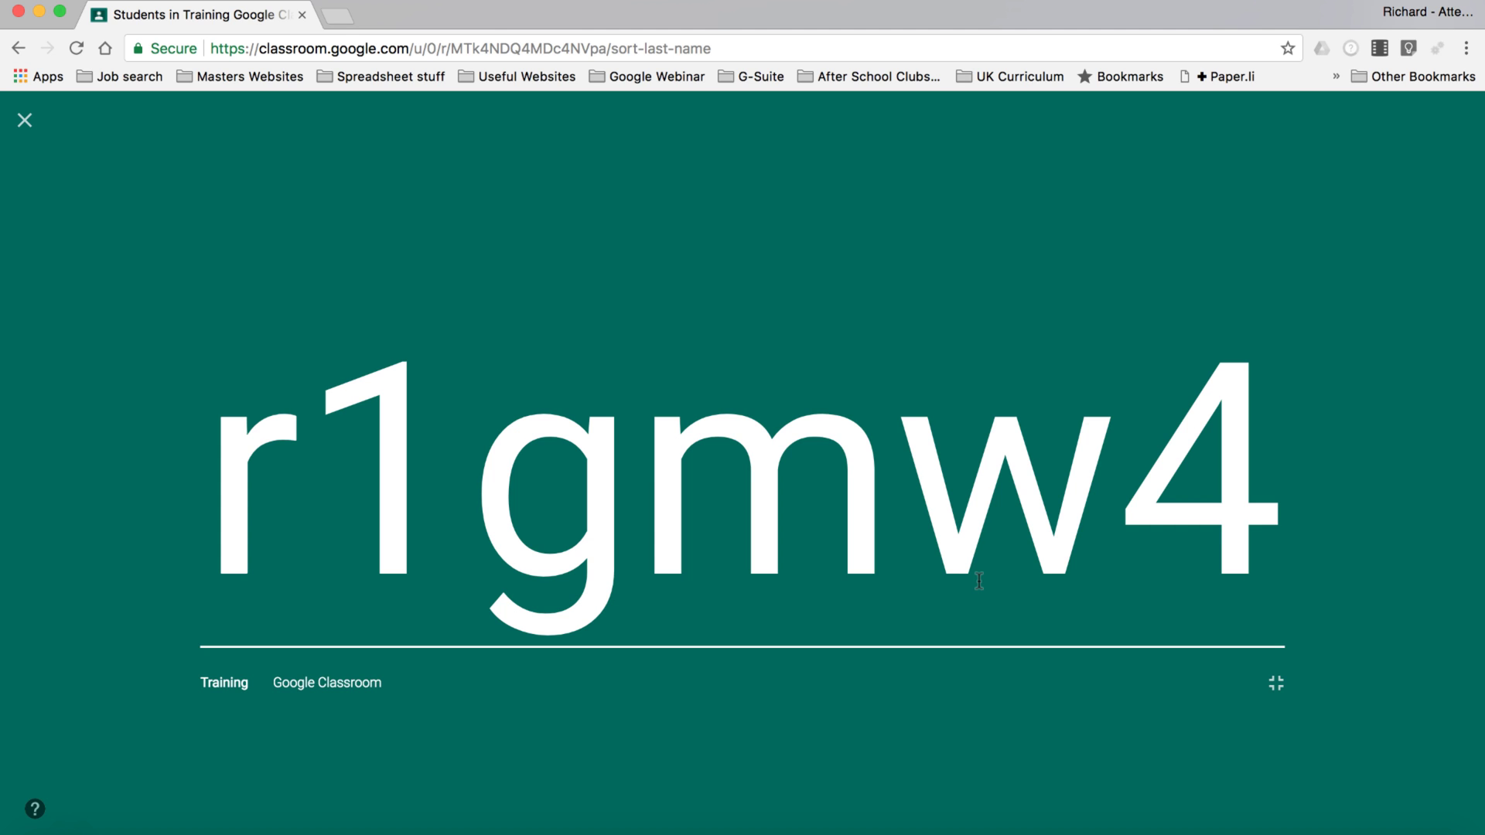
pyautogui.press('Escape')
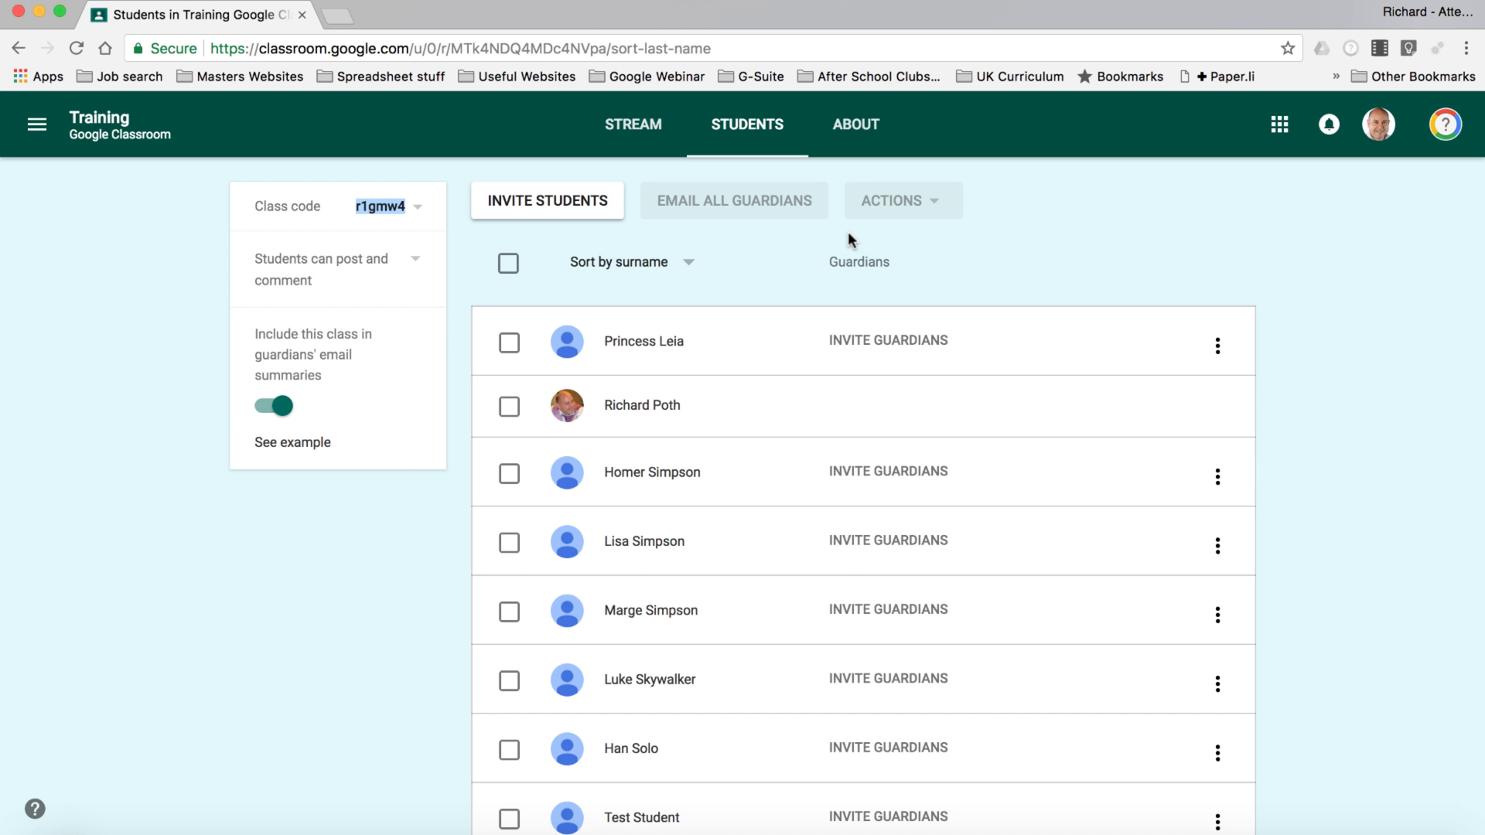
# Step: Examine the Training class's About page, including the class details, the listed teachers and the option to invite more
pyautogui.click(862, 125)
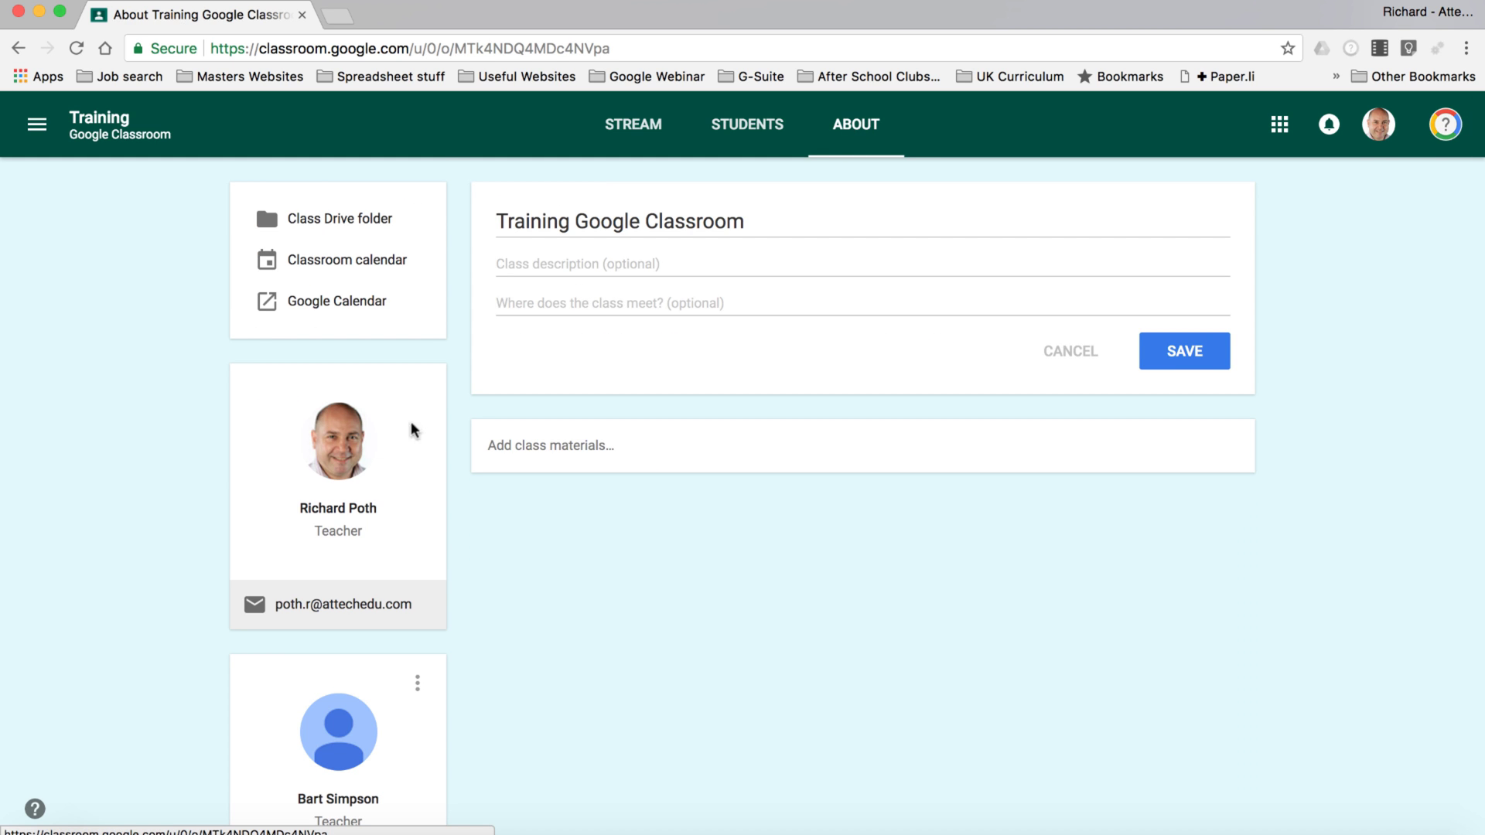
pyautogui.scroll(-3, 379, 576)
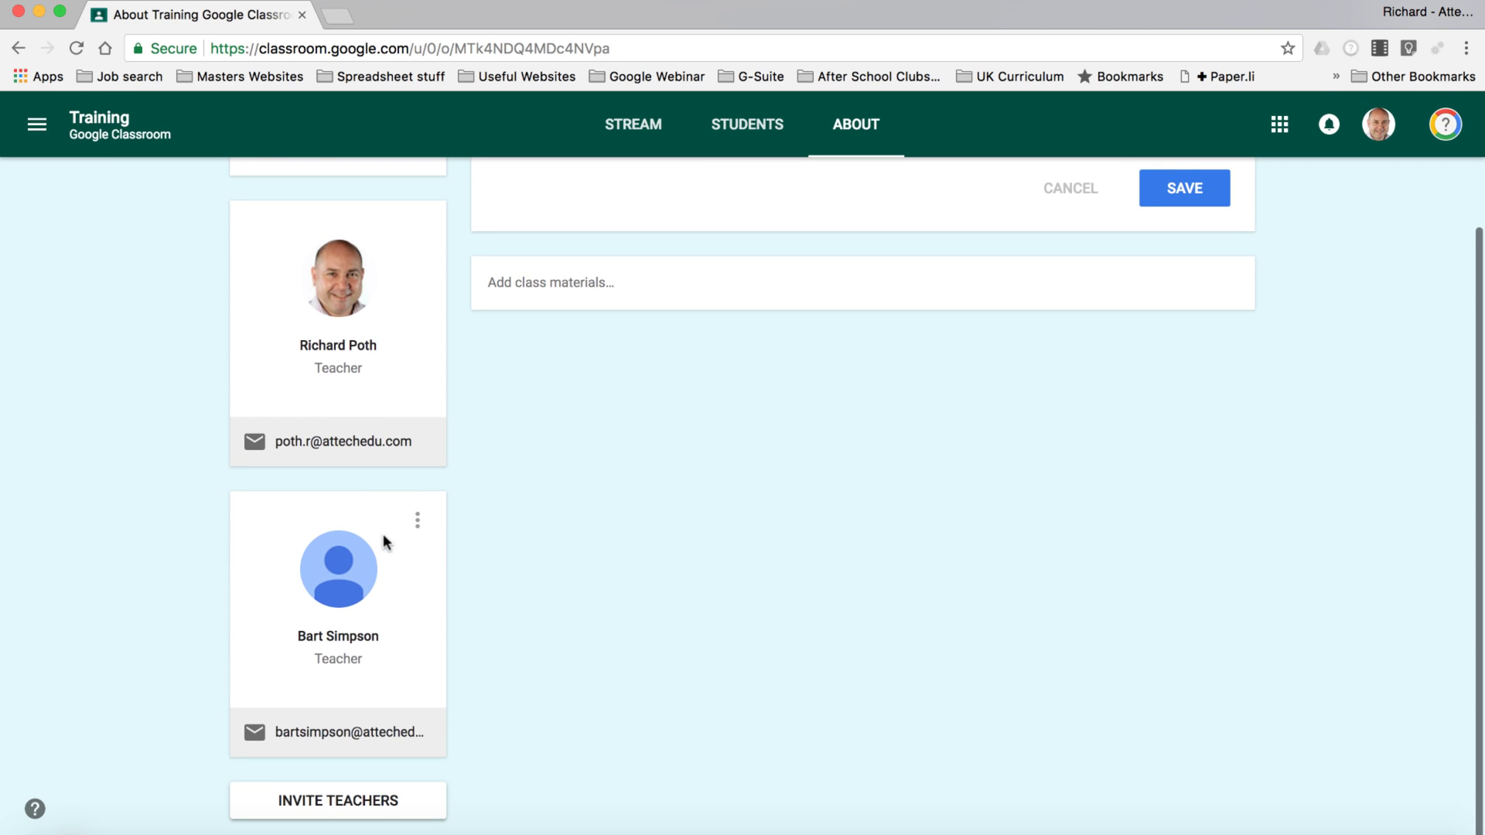
pyautogui.scroll(2, 392, 534)
pyautogui.scroll(-2, 309, 735)
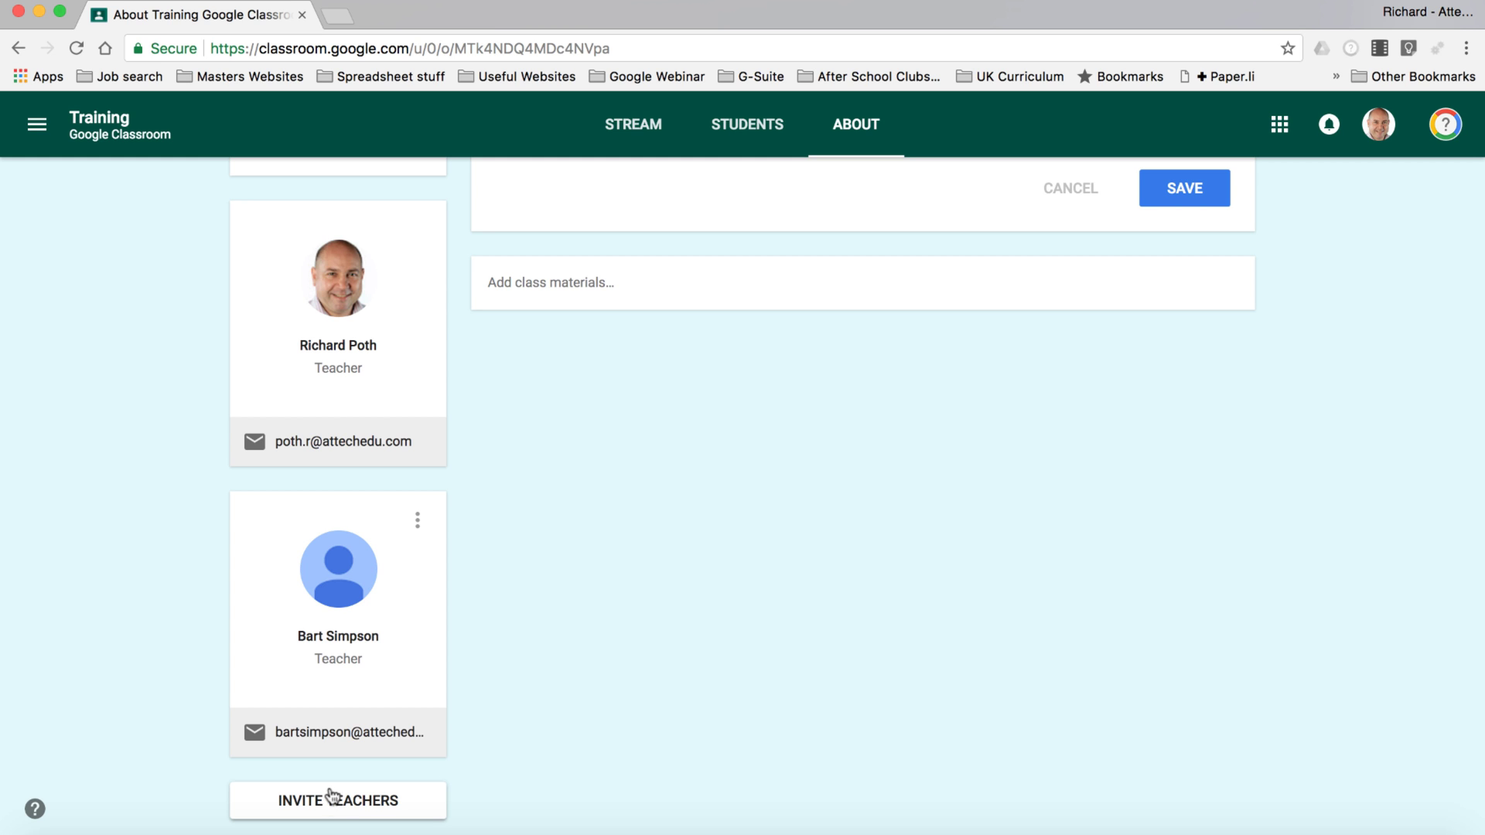
pyautogui.scroll(1, 410, 341)
pyautogui.scroll(-1, 406, 336)
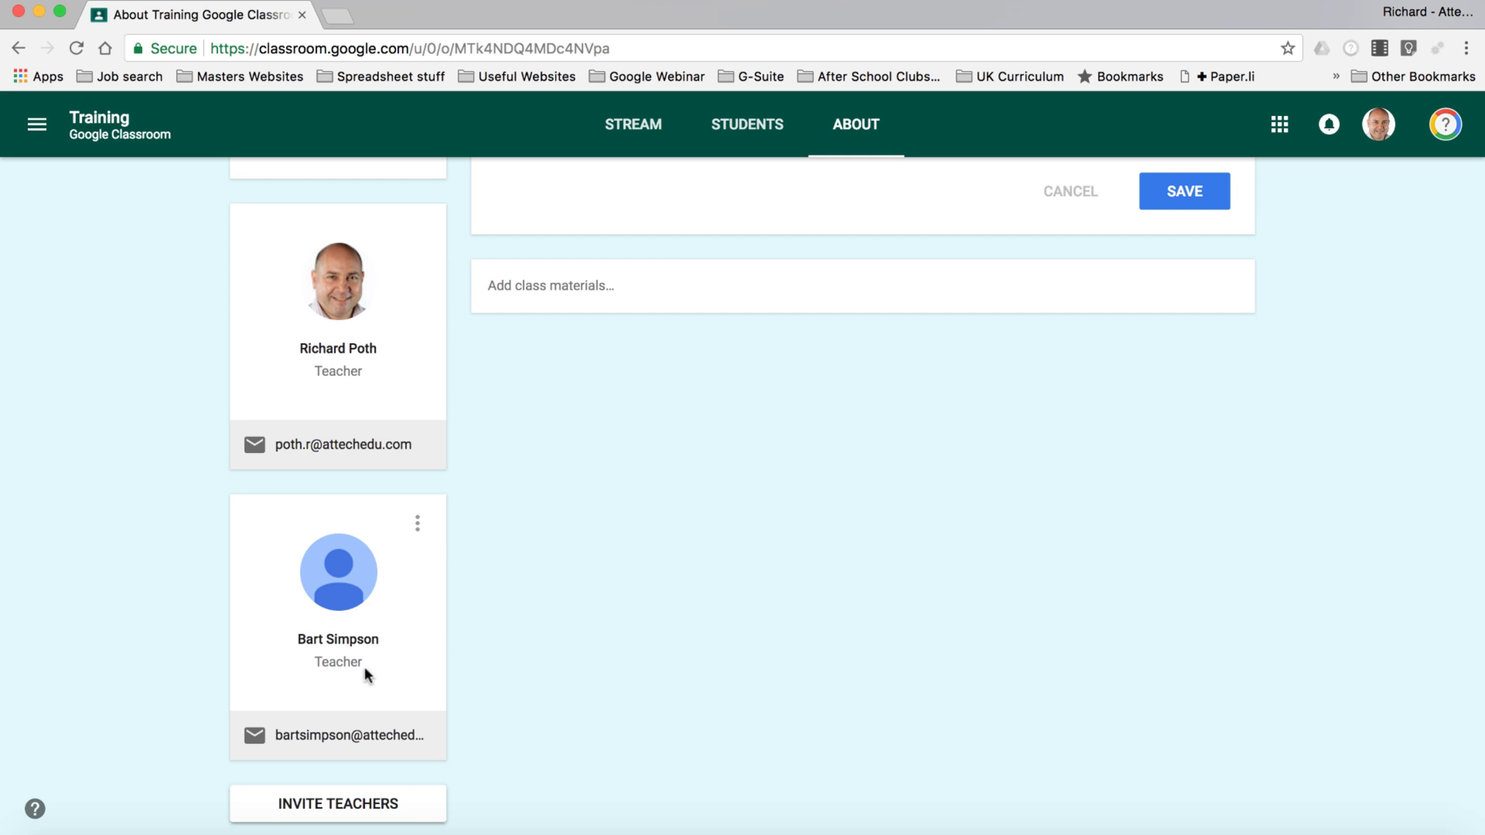
# Step: Review the options for removing the co-teacher or making them class owner, and return to the class stream
pyautogui.click(418, 524)
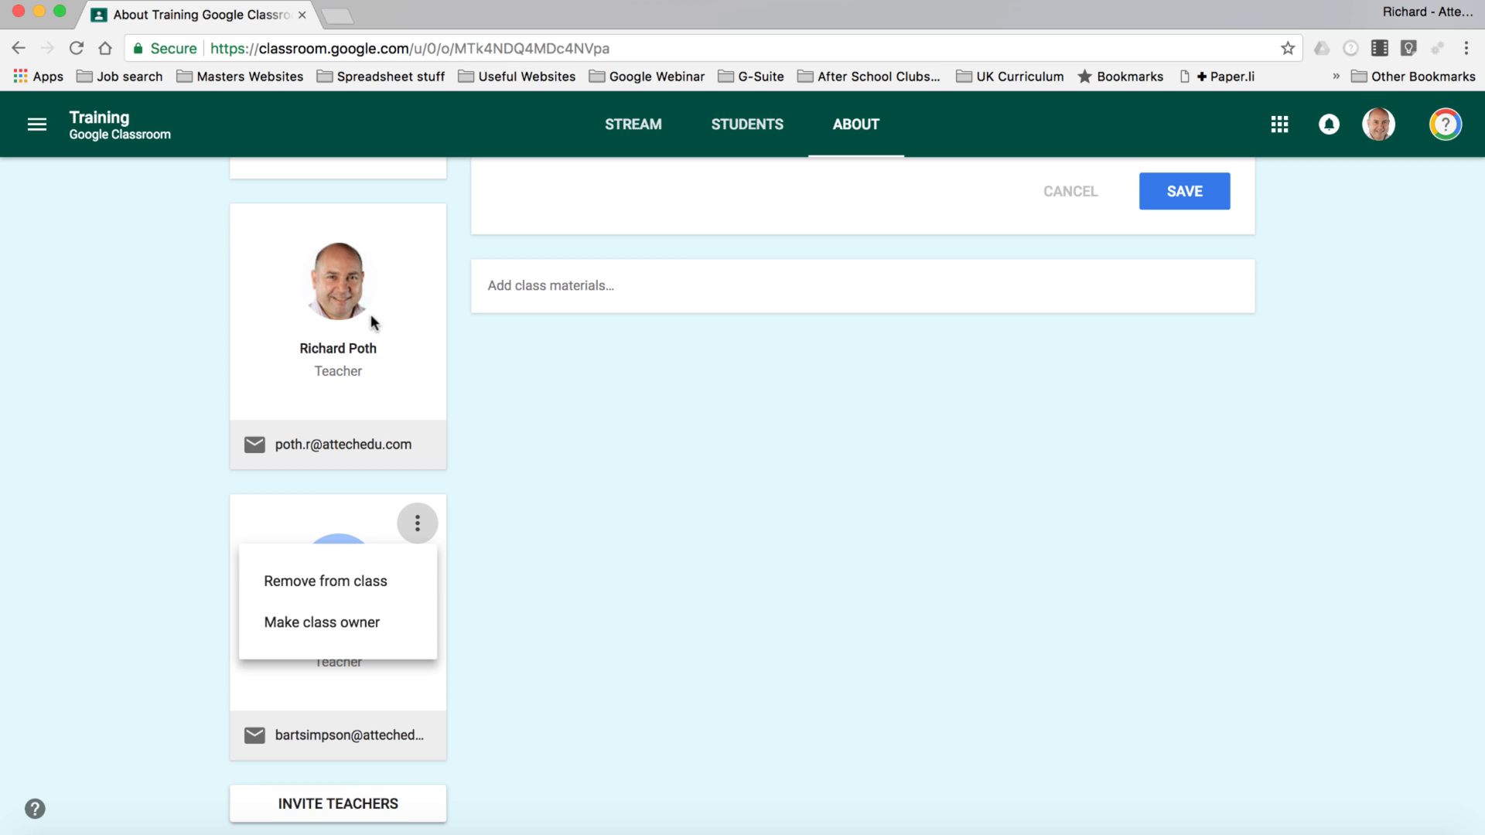
pyautogui.click(424, 222)
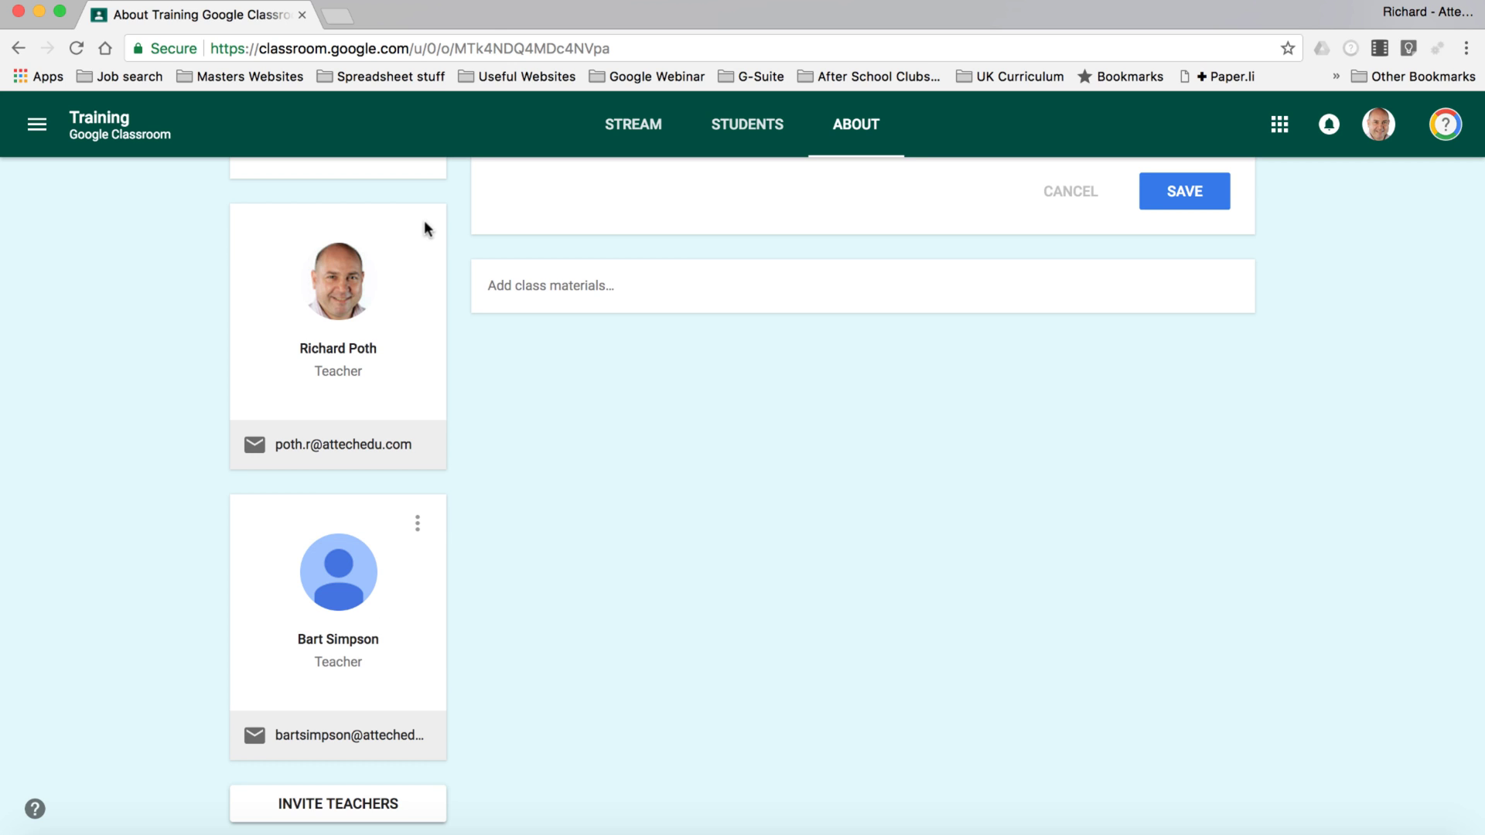
pyautogui.click(418, 524)
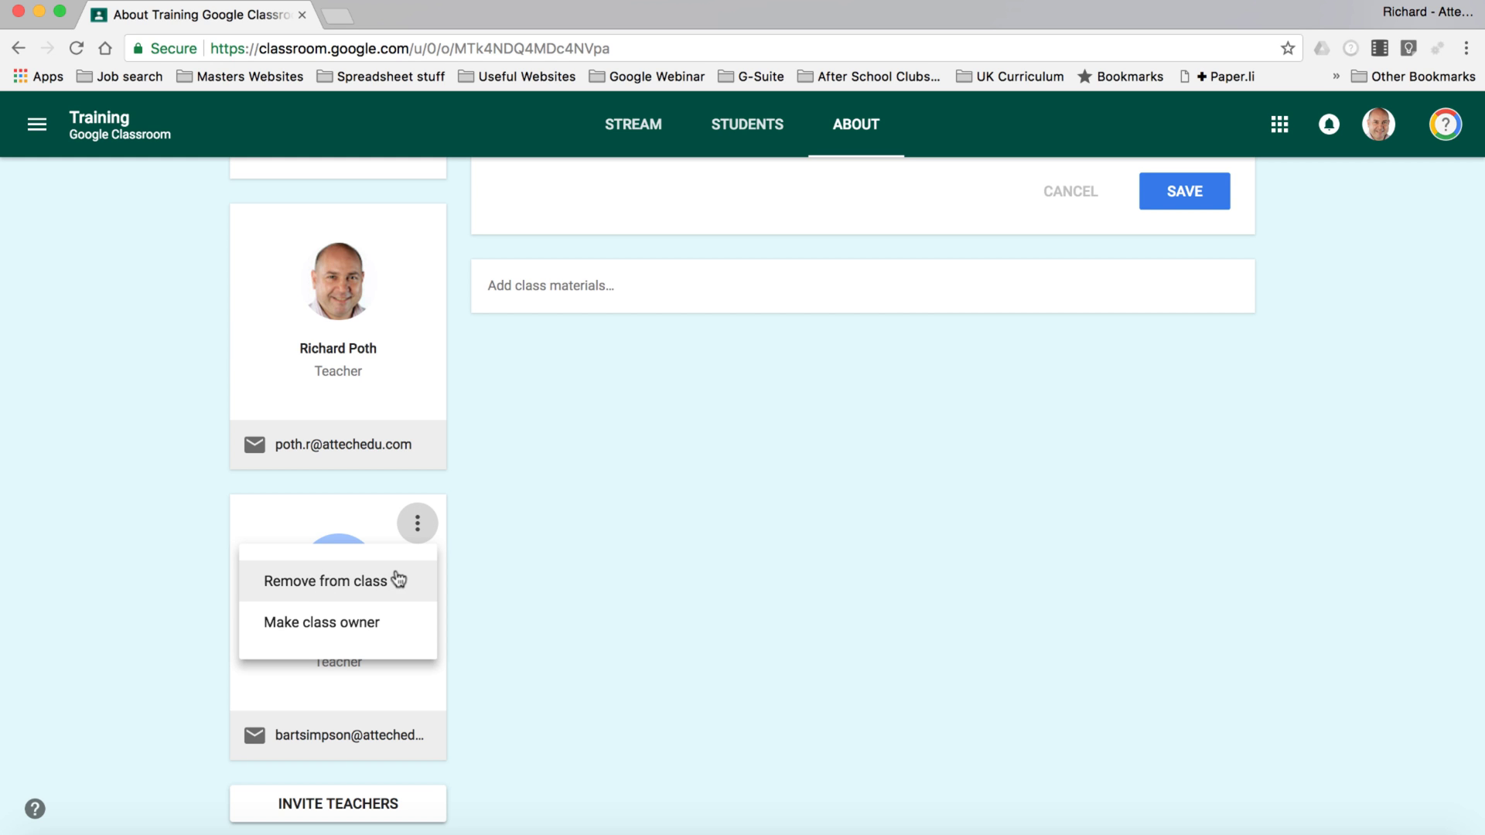
pyautogui.click(632, 126)
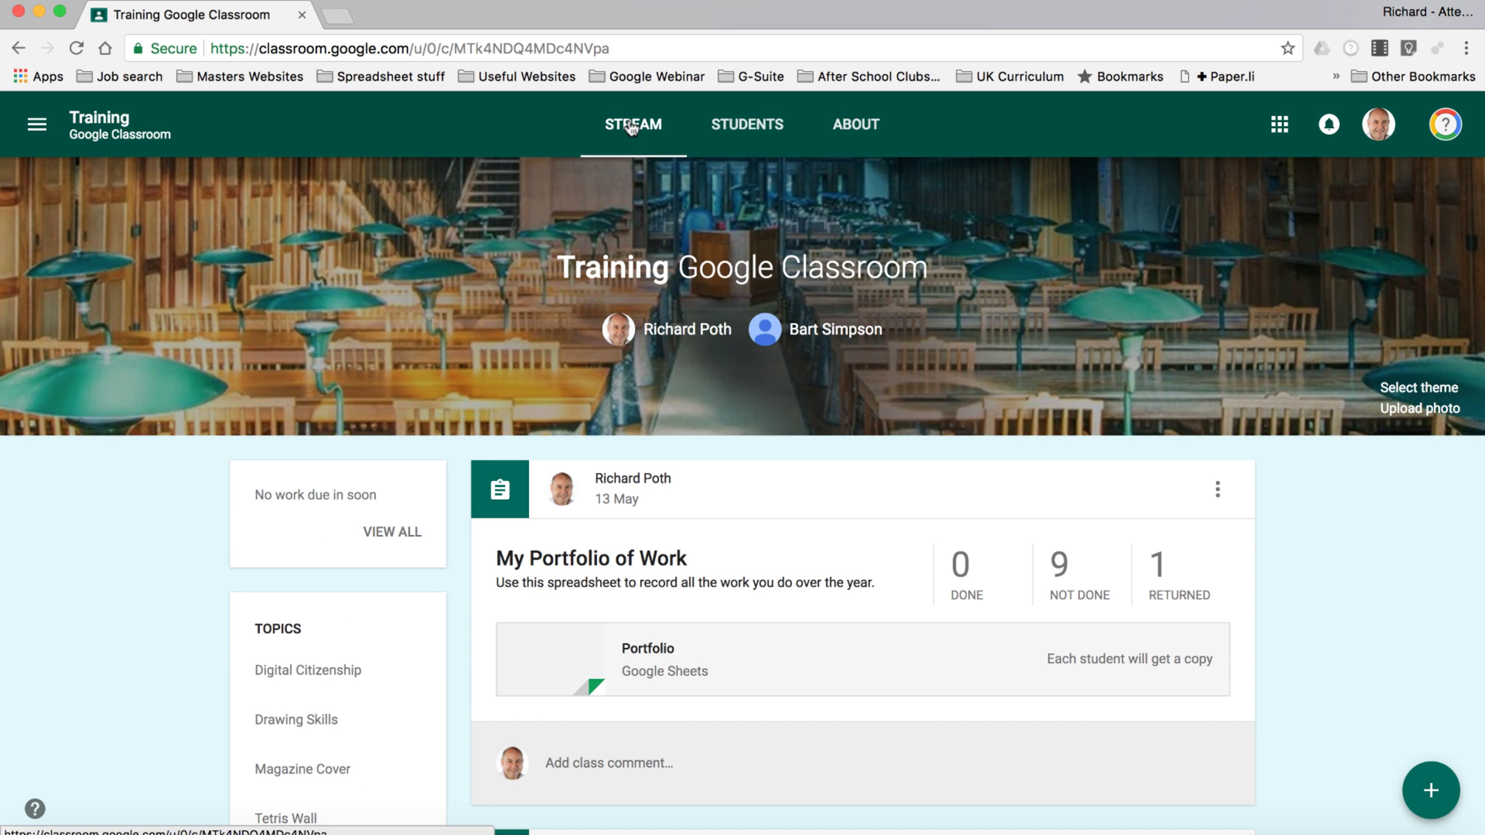